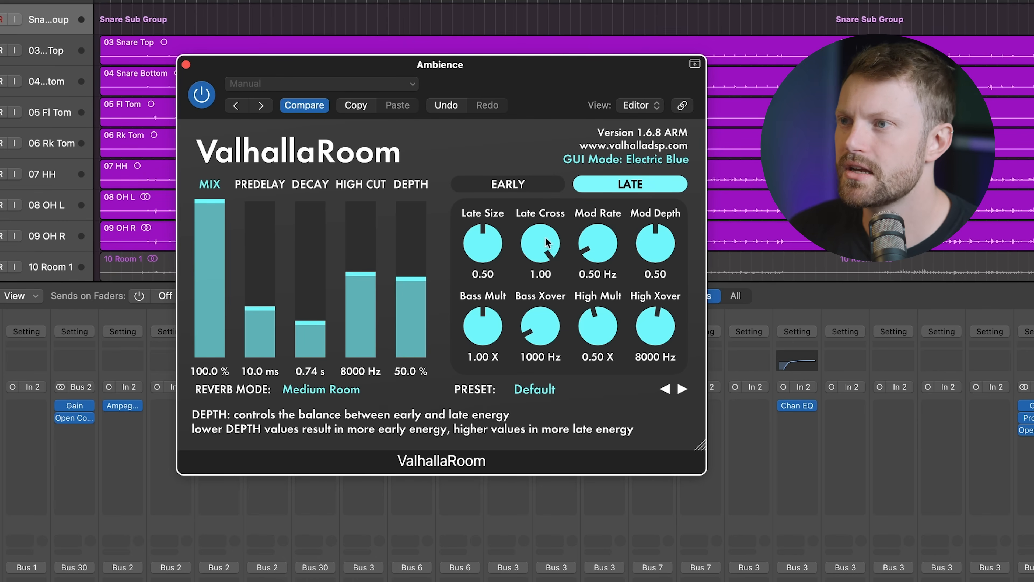
Step: Look at the Ambience reverb's early controls, return to the late ones and set its Depth to 14.1%
left_click(512, 188)
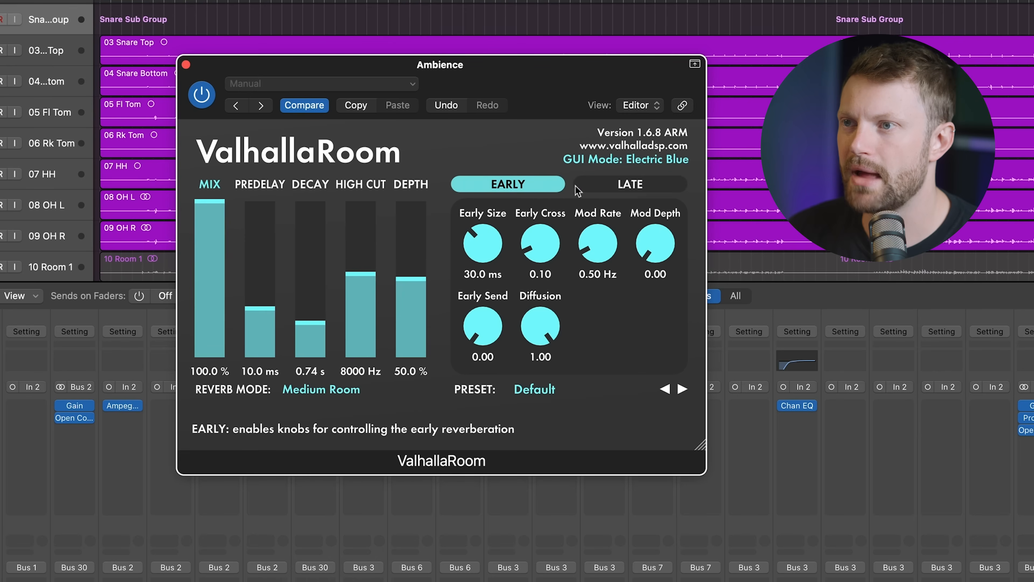
left_click(623, 184)
left_click_drag(411, 278, 410, 330)
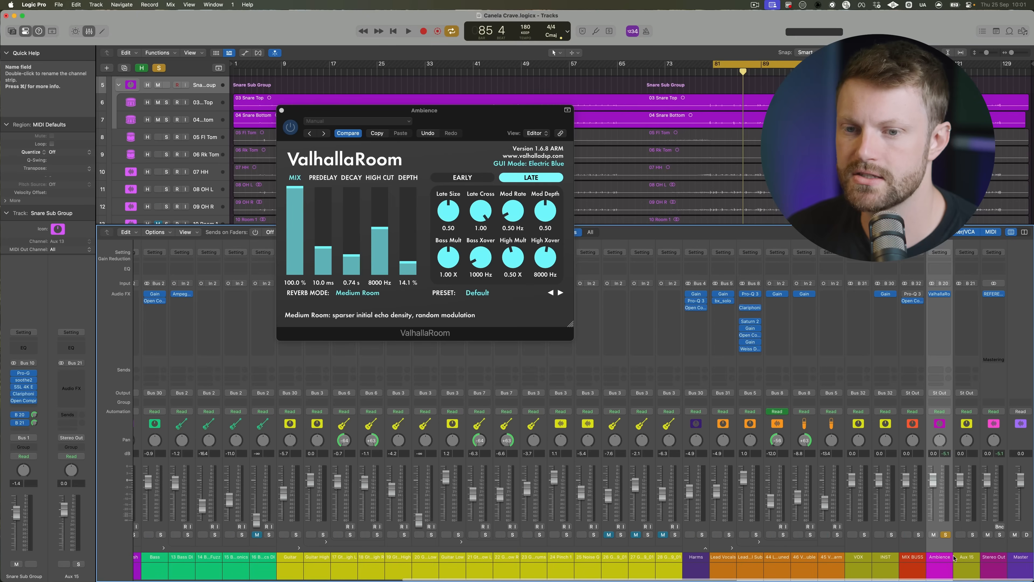
Step: Rename the Aux 15 channel strip as Room Tone
double_click(957, 542)
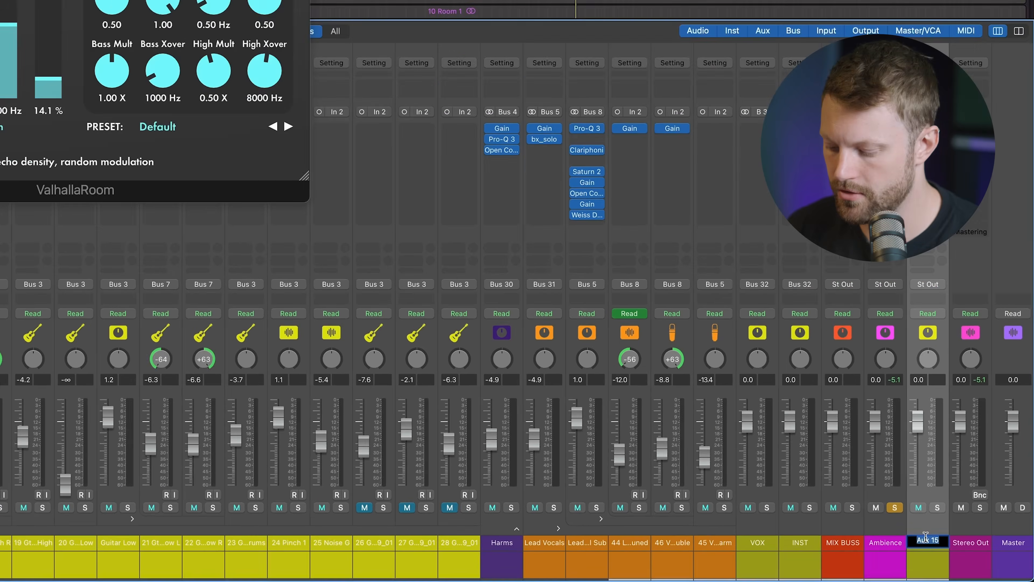
type("Room")
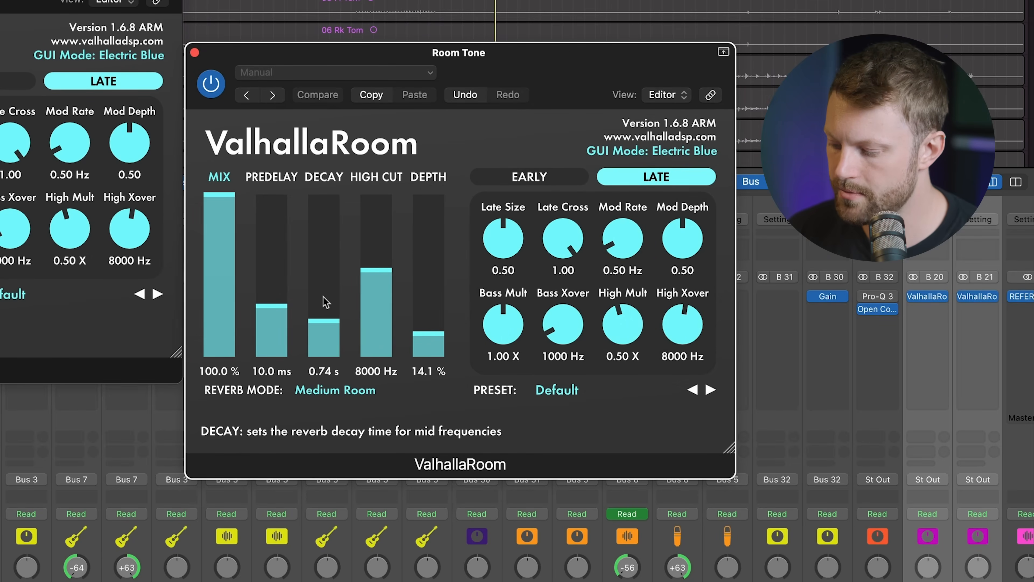
Step: Set the Room Tone reverb to 86.7% depth, Large Chamber mode and a decay of about 3 s, and solo the channel
left_click(326, 301)
left_click_drag(429, 332, 437, 220)
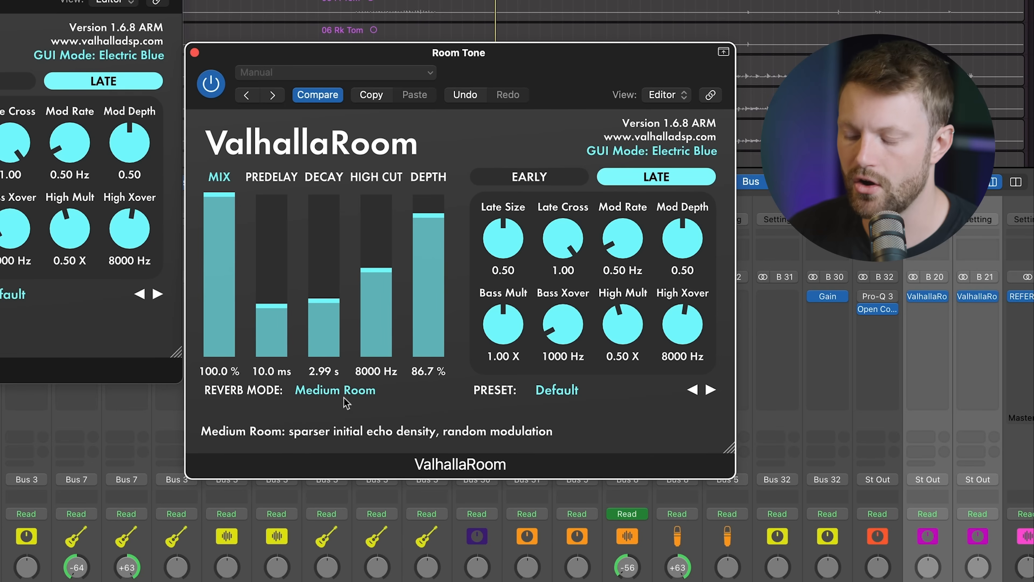
left_click(352, 391)
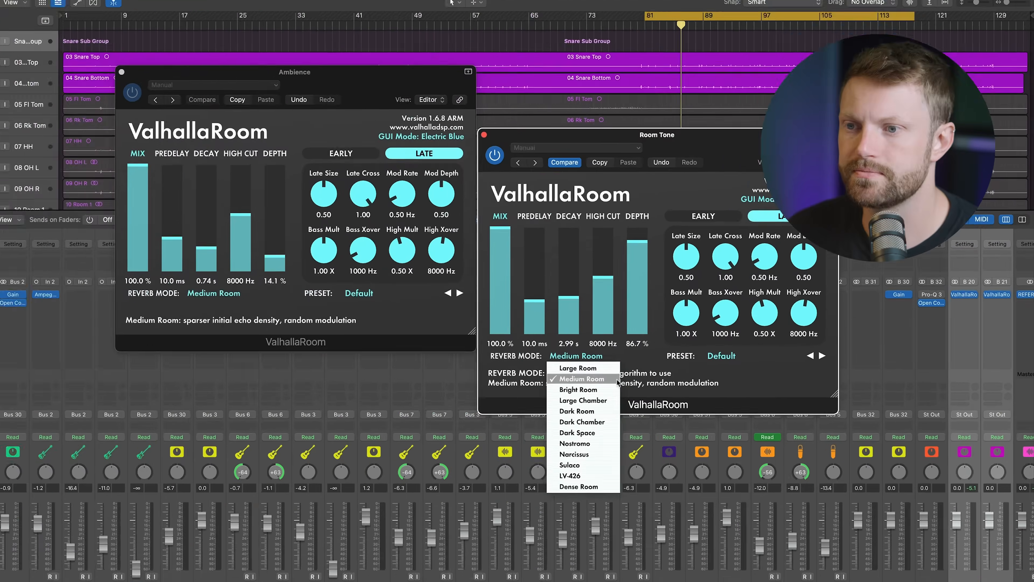
left_click(346, 457)
left_click(331, 318)
left_click_drag(654, 302, 654, 296)
key("s")
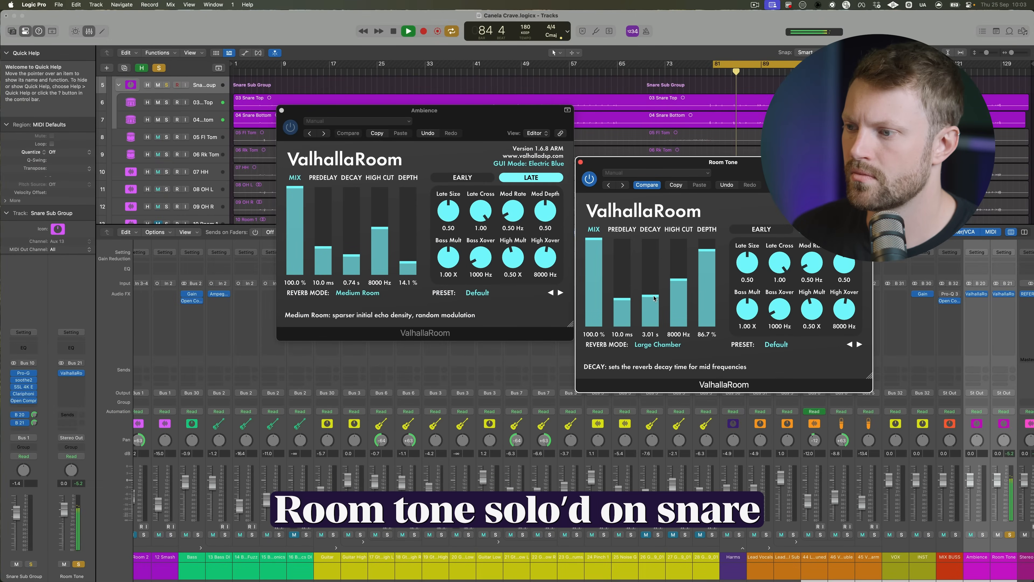
Step: Adjust the Snare Sub Group's send levels to Bus 20 (Ambience) and Bus 21 (Room Tone) during playback
scroll(314, 431, "left", 10)
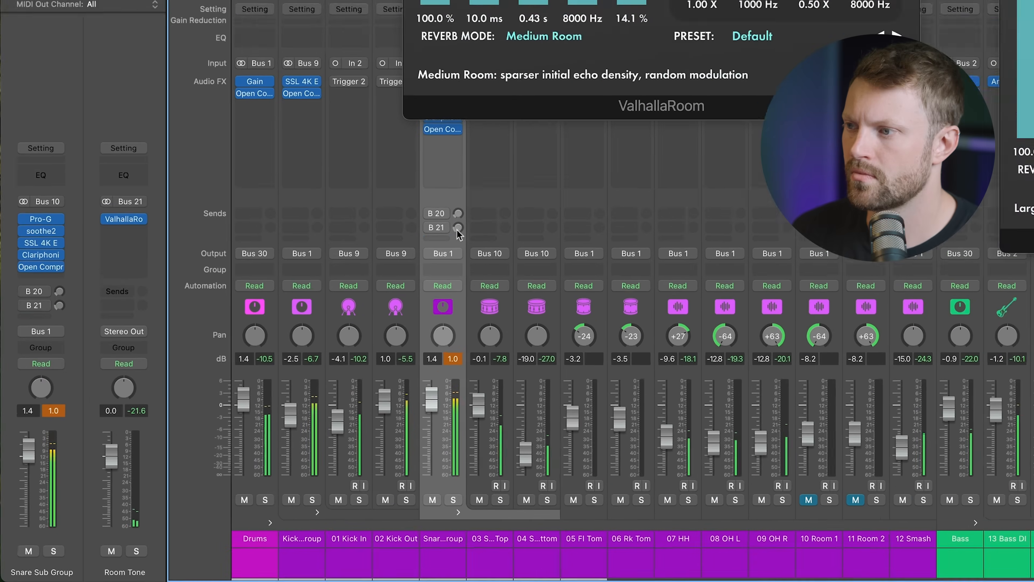
left_click_drag(263, 379, 262, 377)
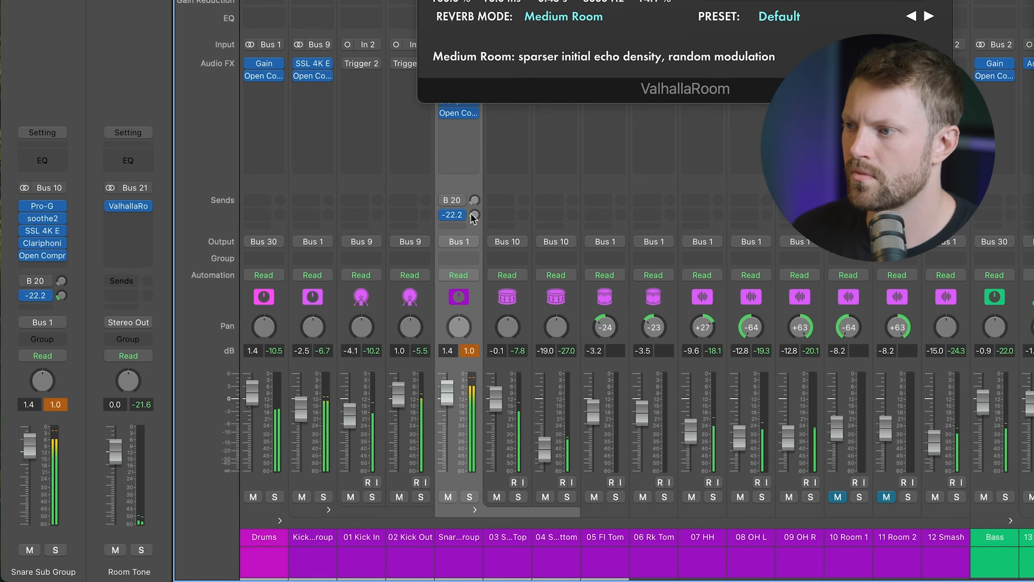
left_click_drag(480, 219, 481, 221)
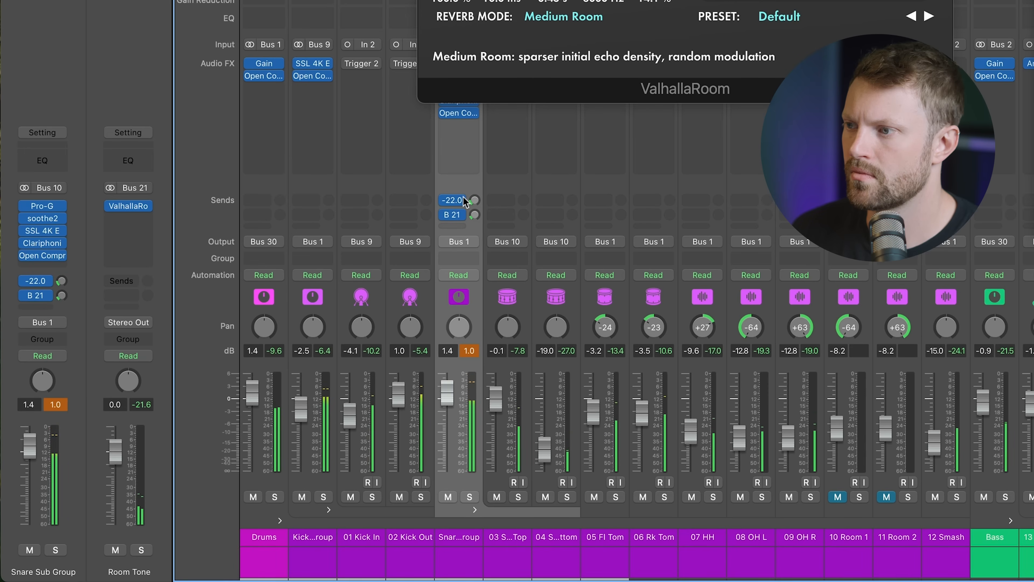
left_click_drag(463, 200, 458, 212)
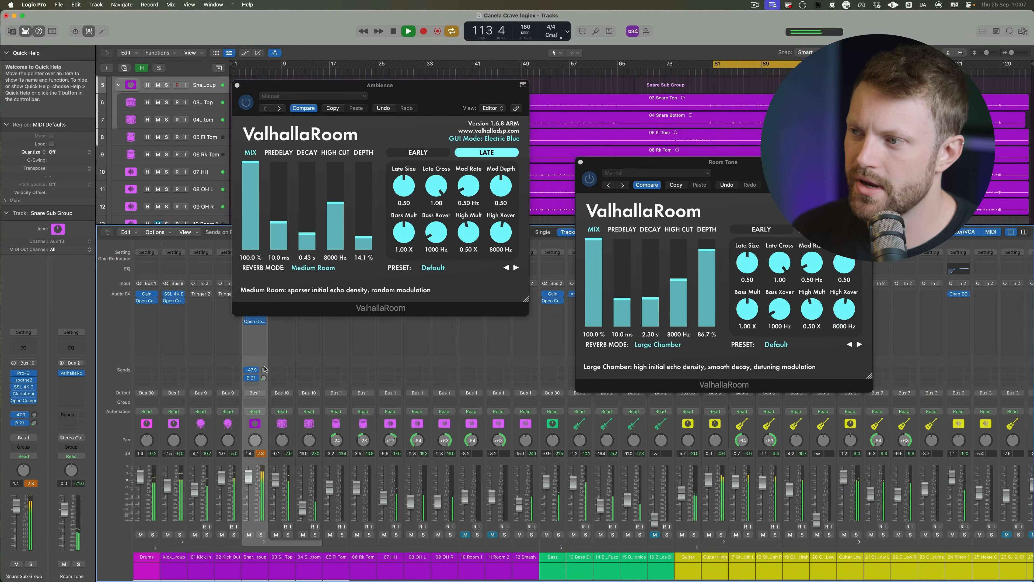
left_click_drag(264, 370, 264, 373)
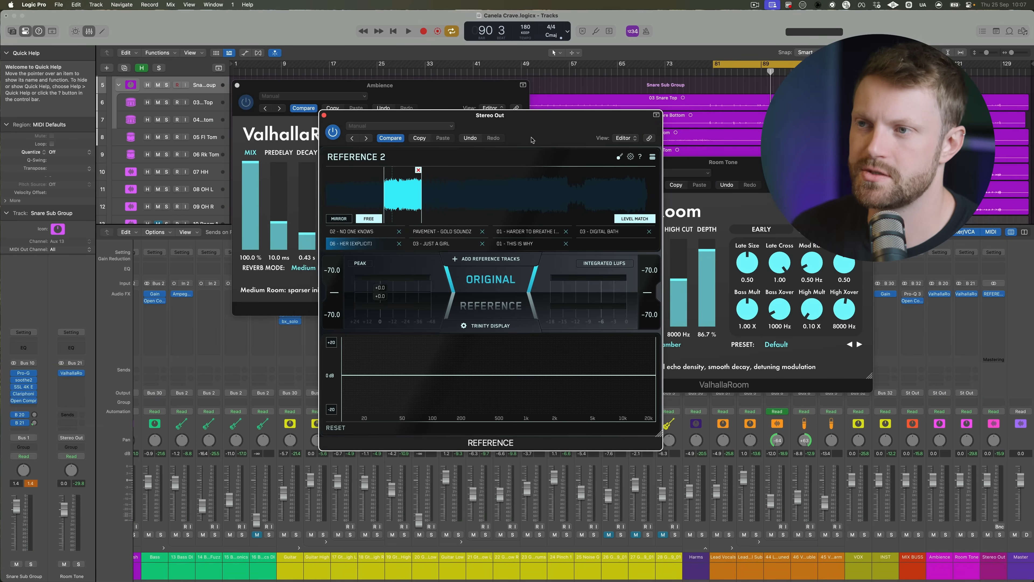
Step: Compare the original mix with the Harder to Breathe and Digital Bath references, including Digital Bath's middle loop section
left_click(598, 231)
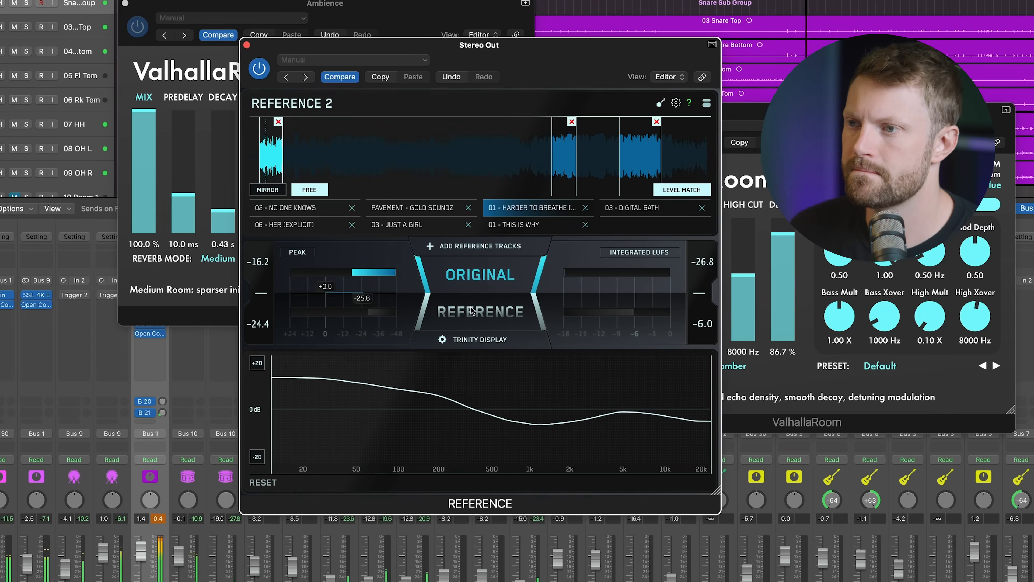
left_click(471, 312)
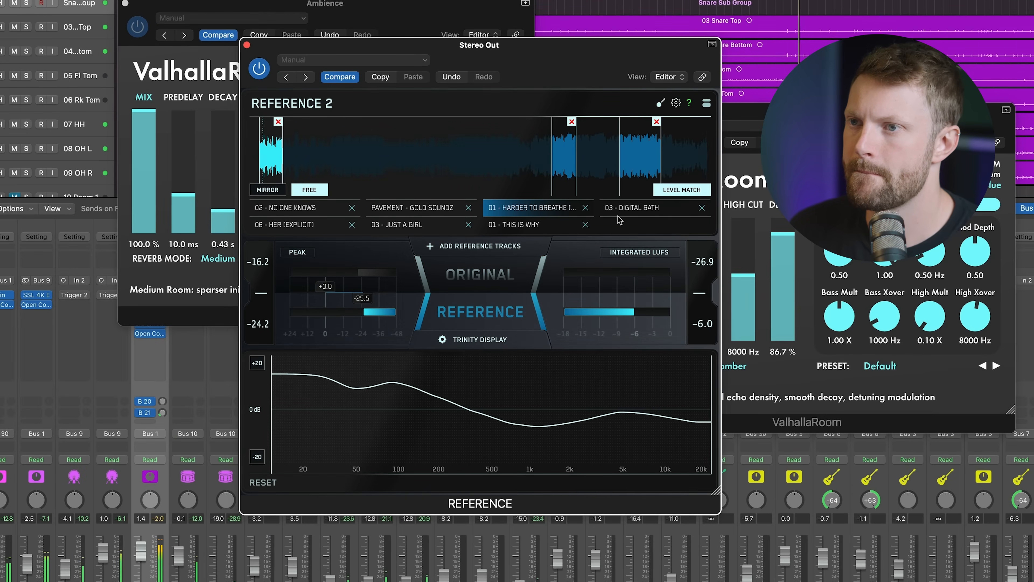
left_click(627, 215)
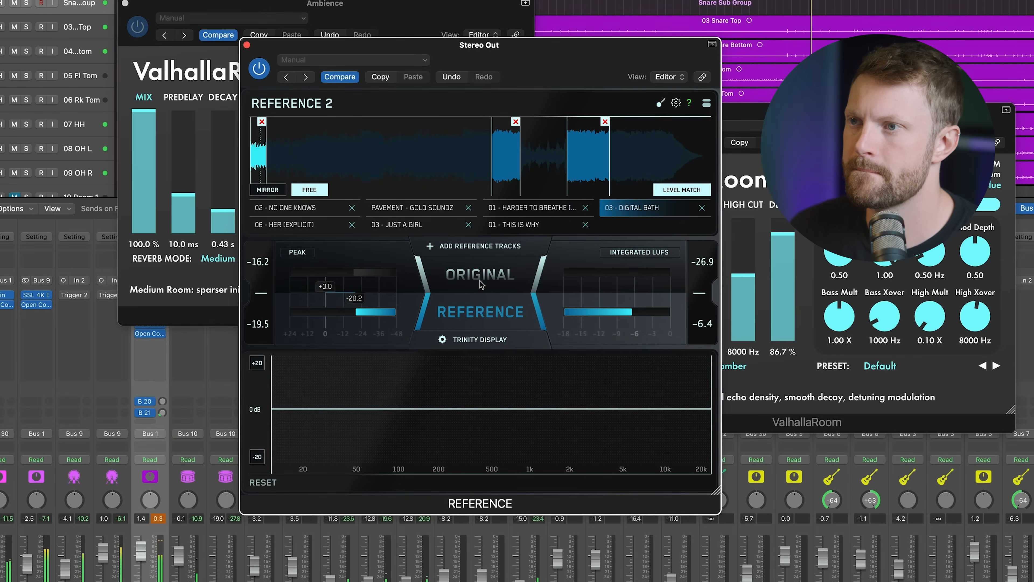
left_click(511, 179)
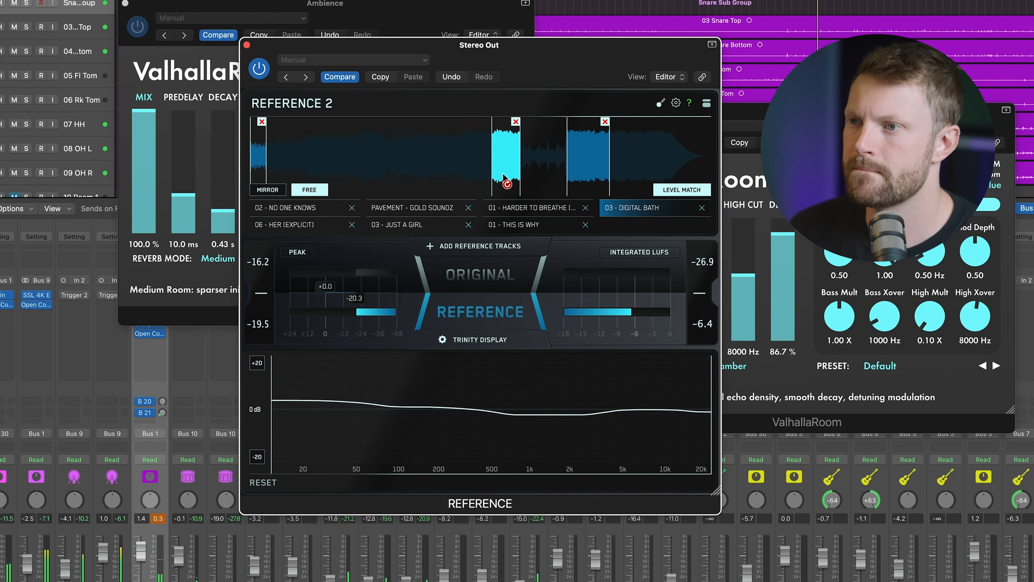
left_click(473, 277)
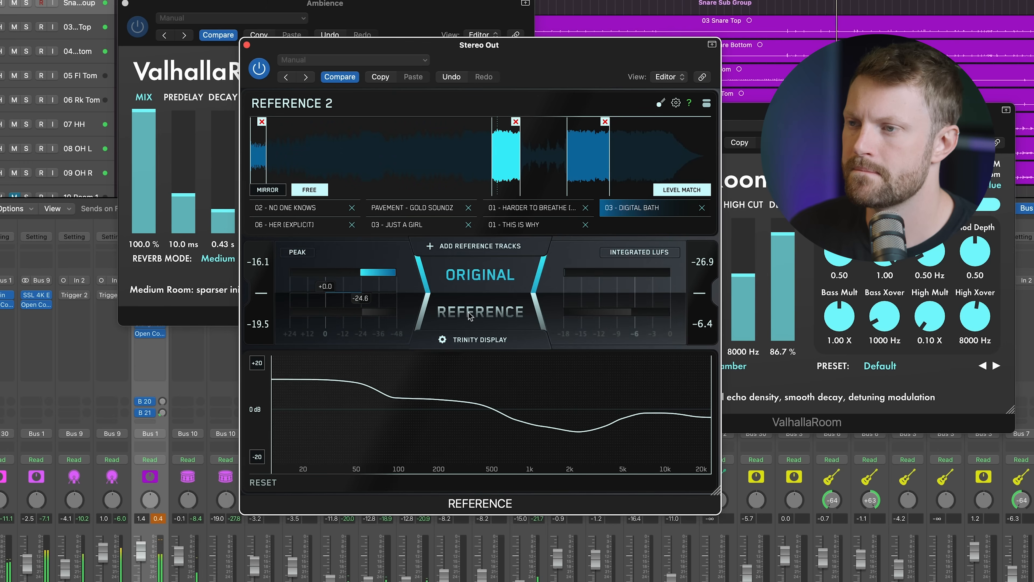
left_click(139, 413)
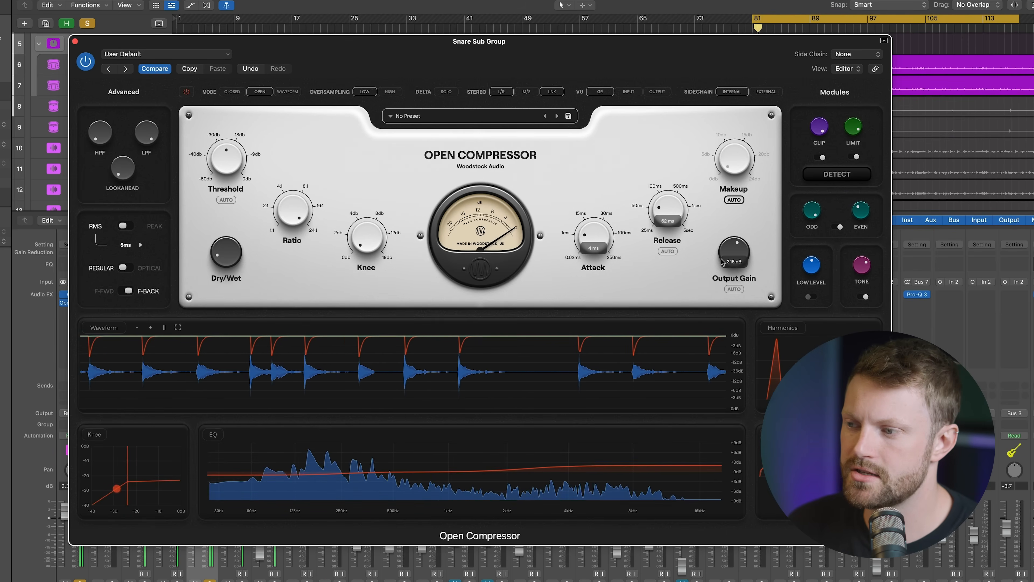
Step: Audition the Snare Sub Group's Open Compressor engaged and bypassed, both soloed and within the full mix
key("space")
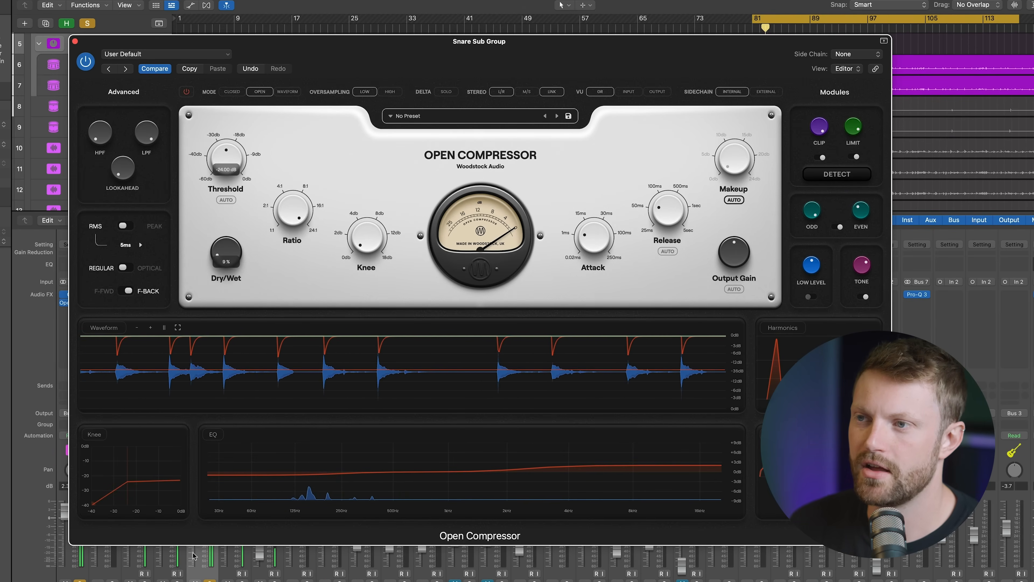
left_click(210, 580)
key("space")
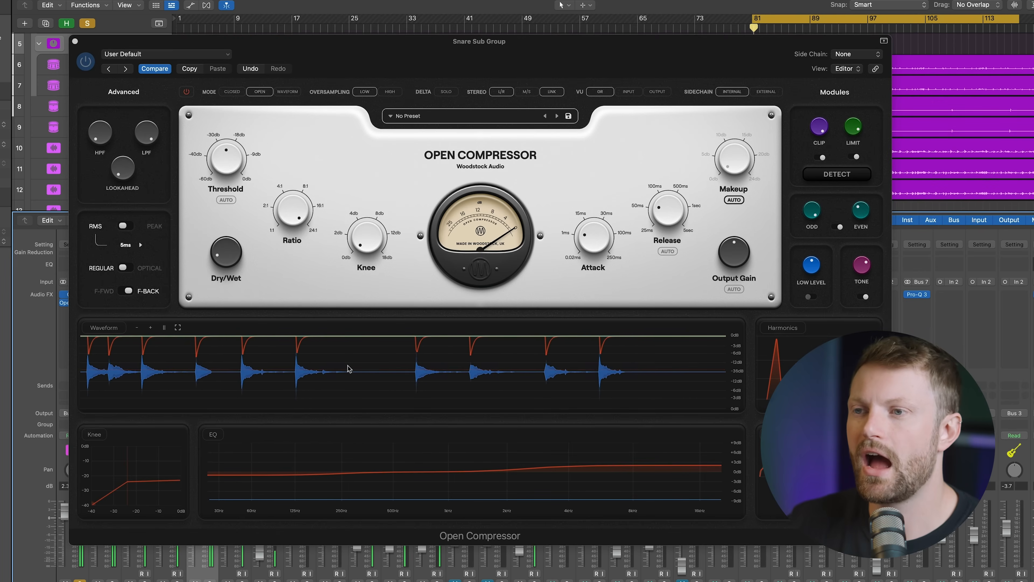
left_click(187, 92)
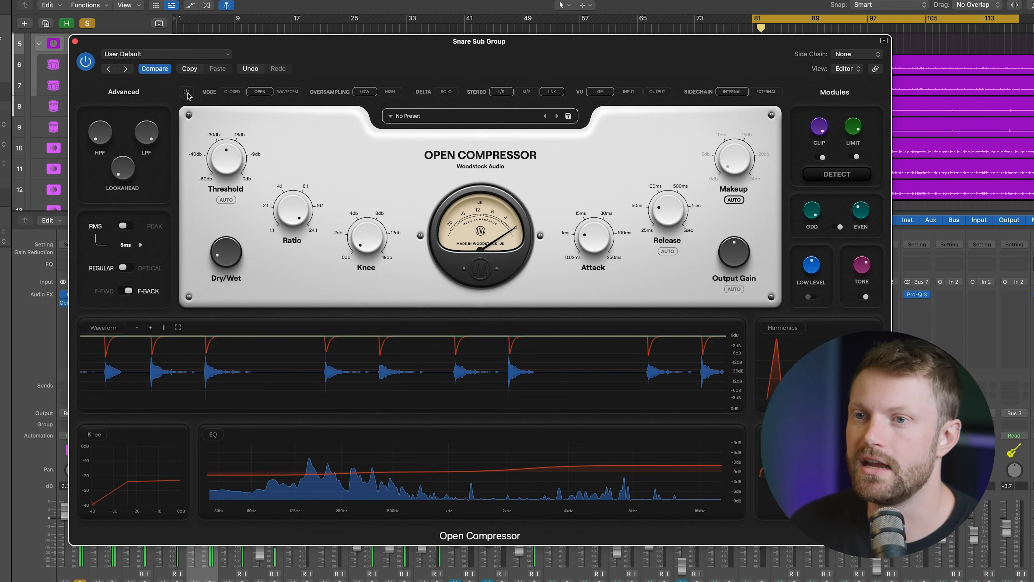
left_click(187, 92)
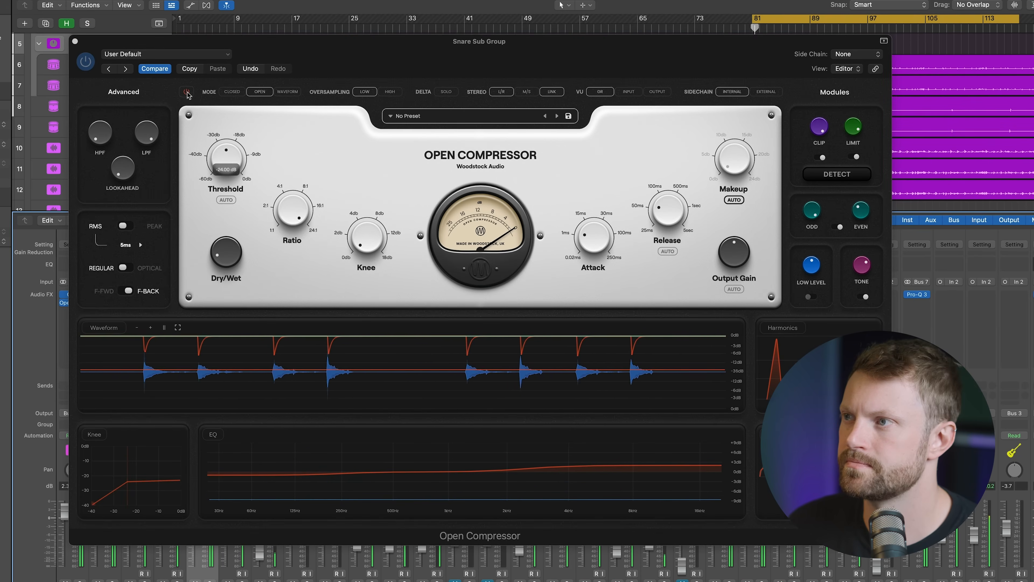
left_click(187, 93)
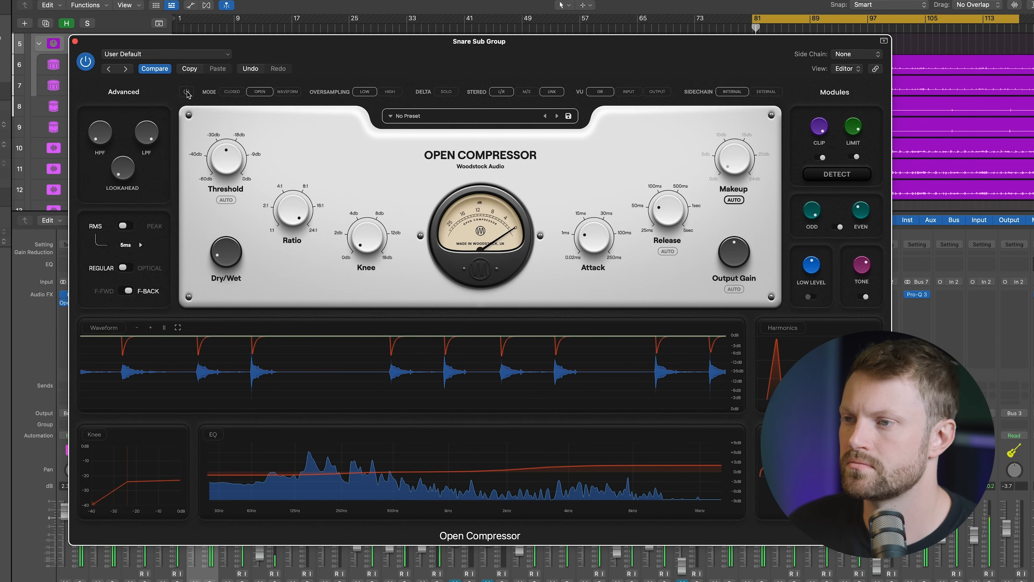
left_click(187, 92)
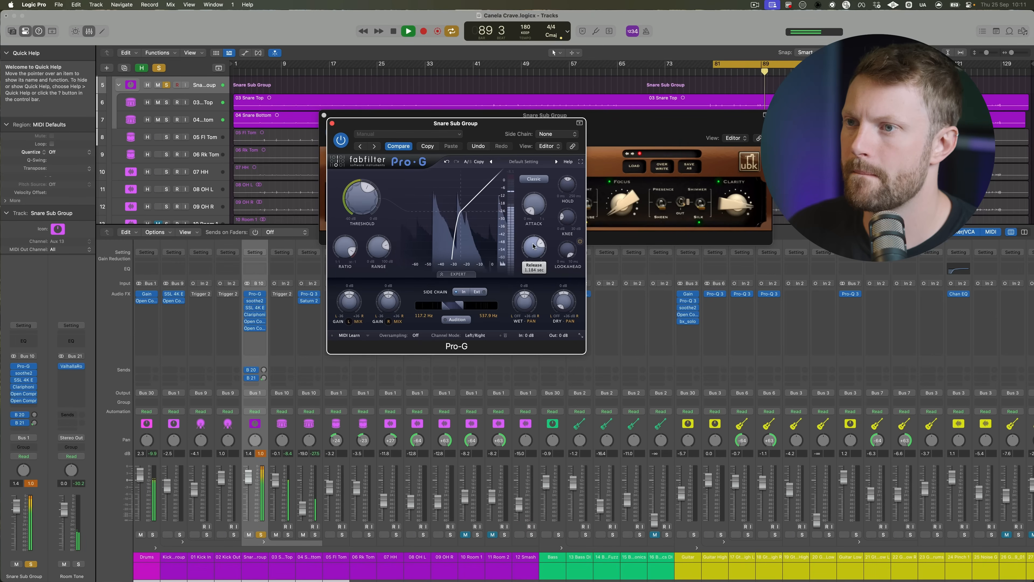
Step: Unsolo the Snare Sub Group, stop playback and insert the Pro-MB plug-in in the group's effects chain
left_click(261, 534)
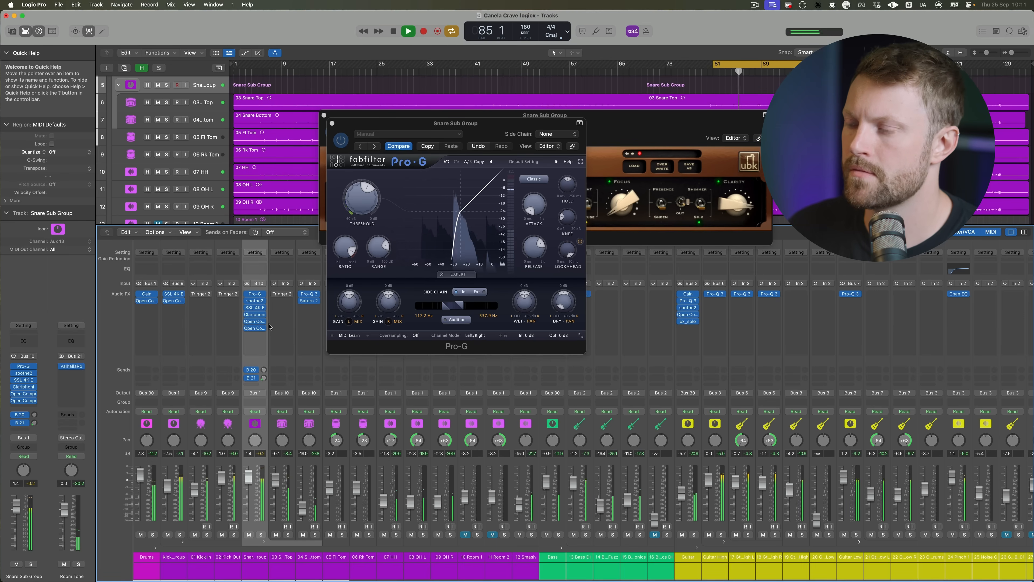
key("space")
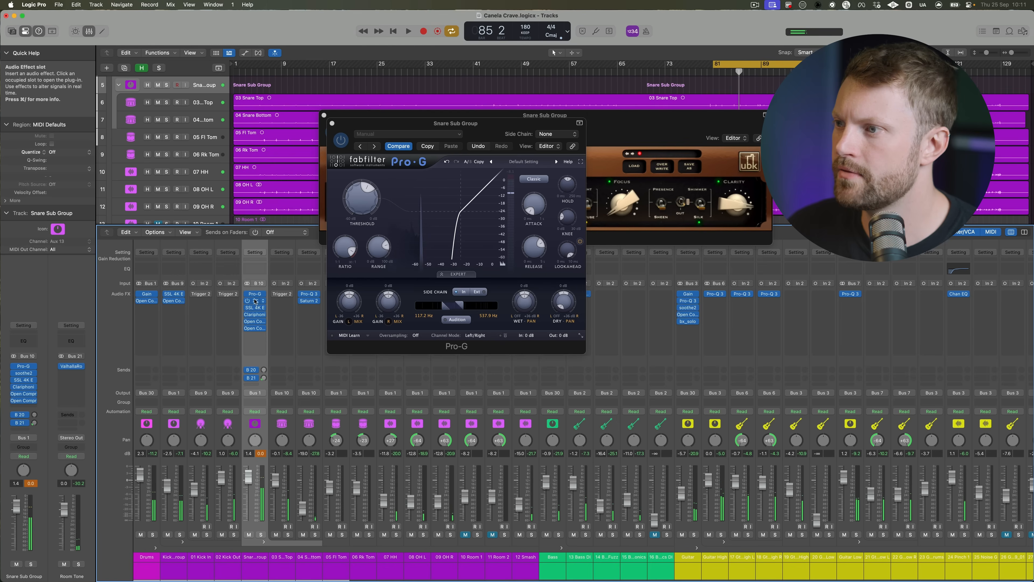
left_click(257, 301)
type("m")
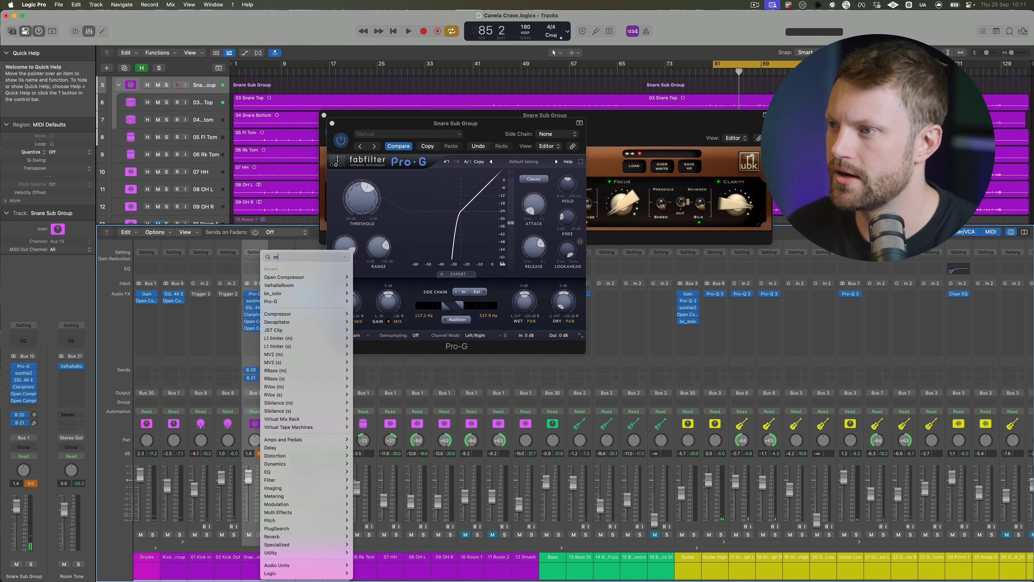
type("b")
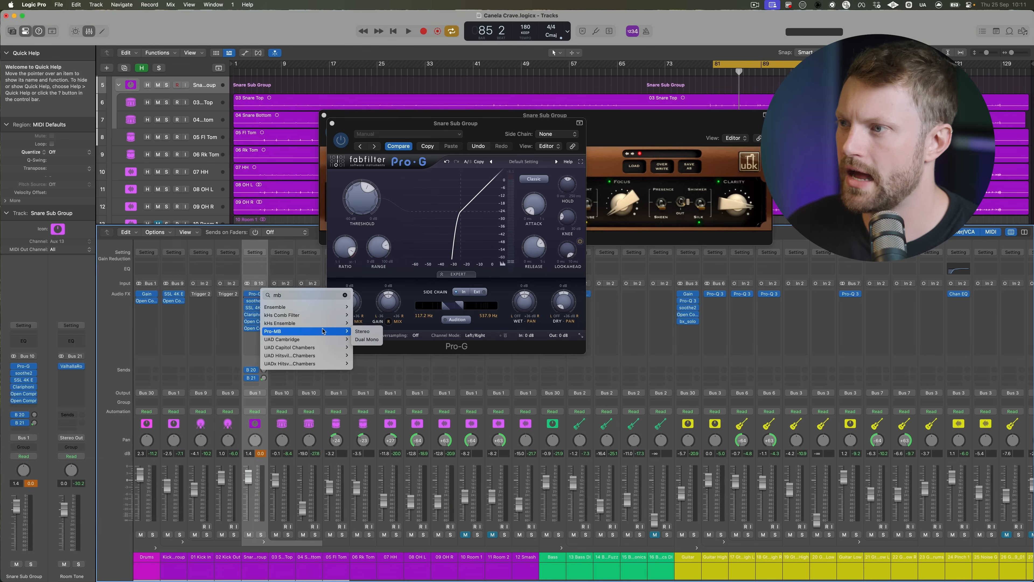
left_click(323, 331)
Step: Add a band in Pro-MB, extend its upper crossover to about 20 kHz and lower its output to about -11 dB
left_click(376, 230)
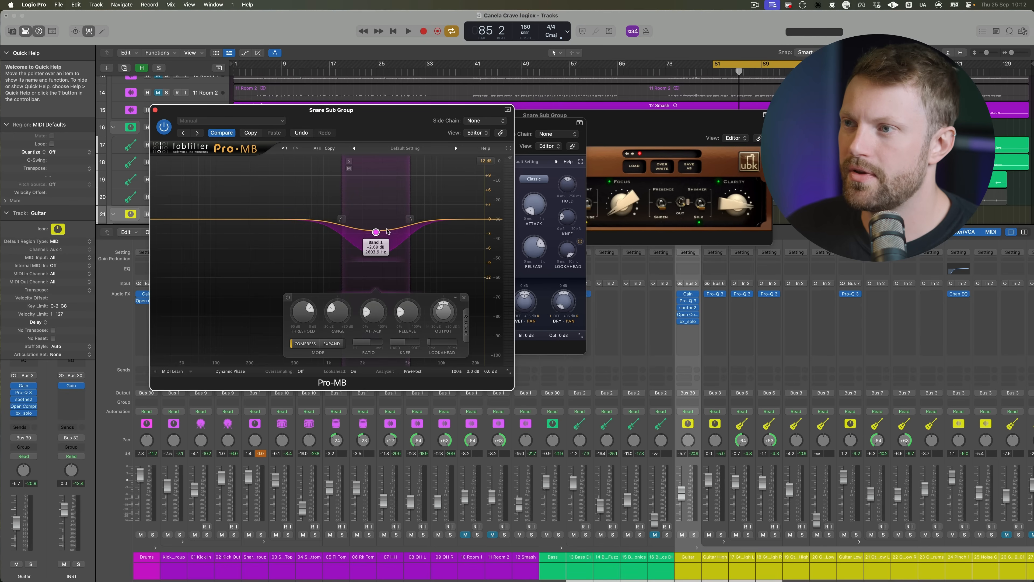
left_click_drag(385, 229, 391, 215)
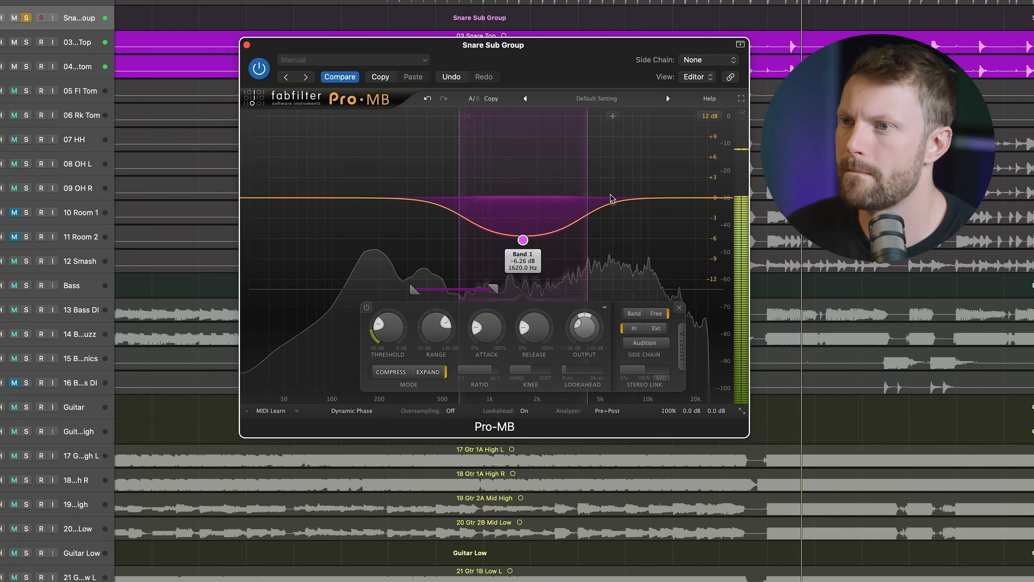
left_click_drag(588, 198, 697, 199)
left_click_drag(578, 240, 579, 274)
Step: Raise the Pro-MB band's range and set its release to 0.0%
left_click_drag(493, 332, 494, 318)
left_click_drag(591, 330, 591, 371)
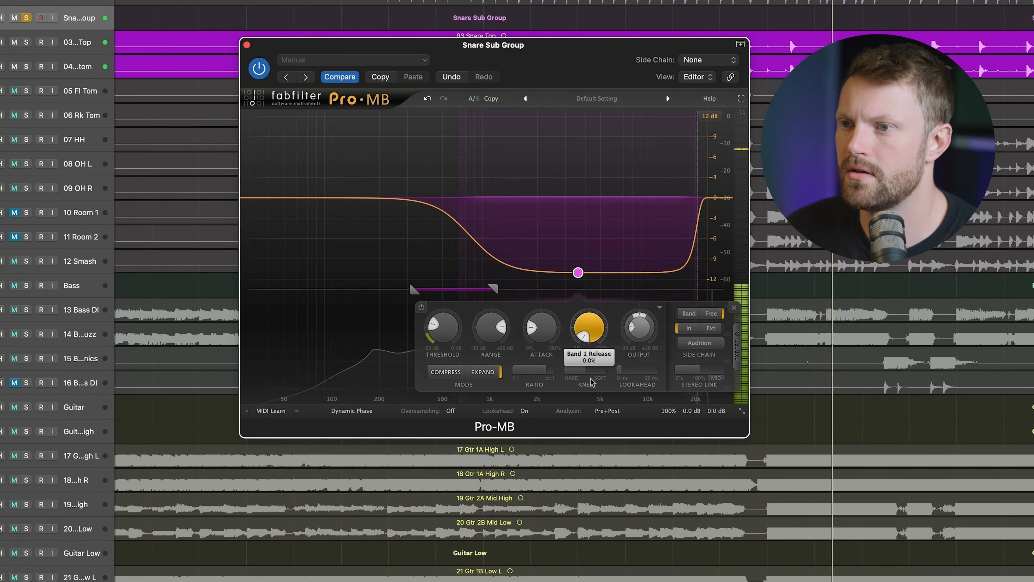
left_click_drag(491, 329, 491, 318)
Step: Compare the snare with Pro-MB bypassed and engaged, and raise the band's output to about -7.5 dB
left_click(259, 69)
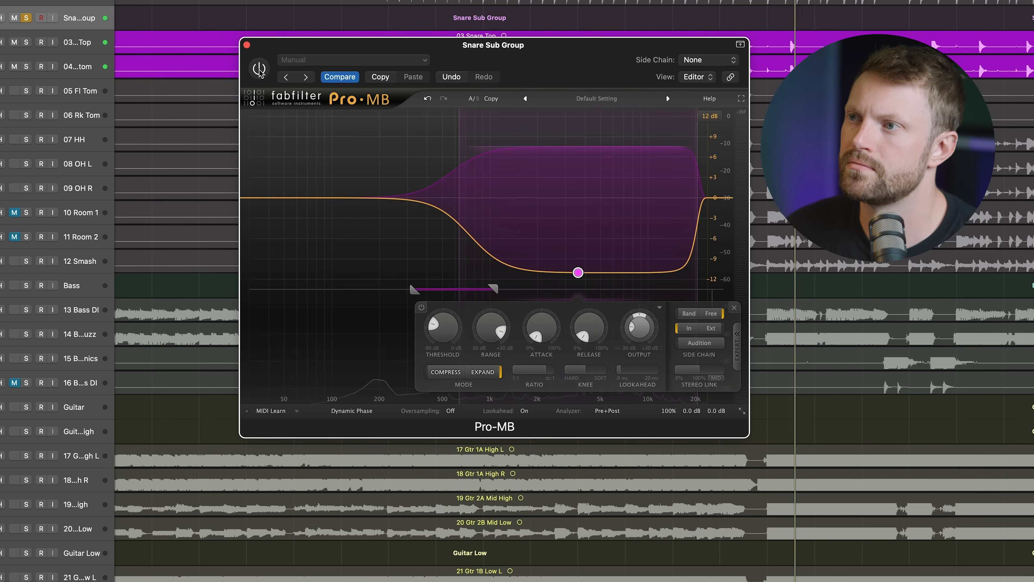
left_click(260, 69)
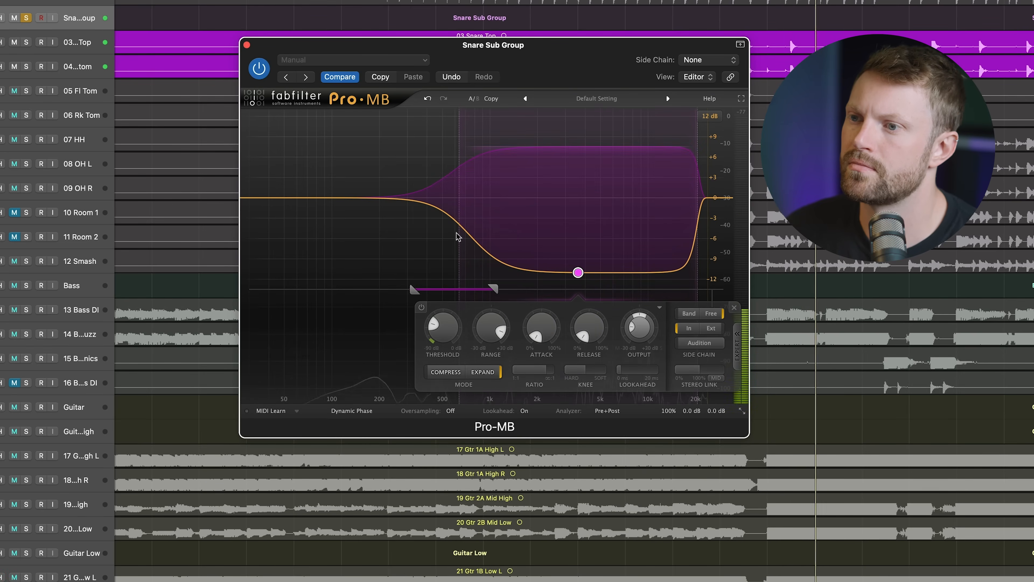
left_click_drag(578, 272, 579, 254)
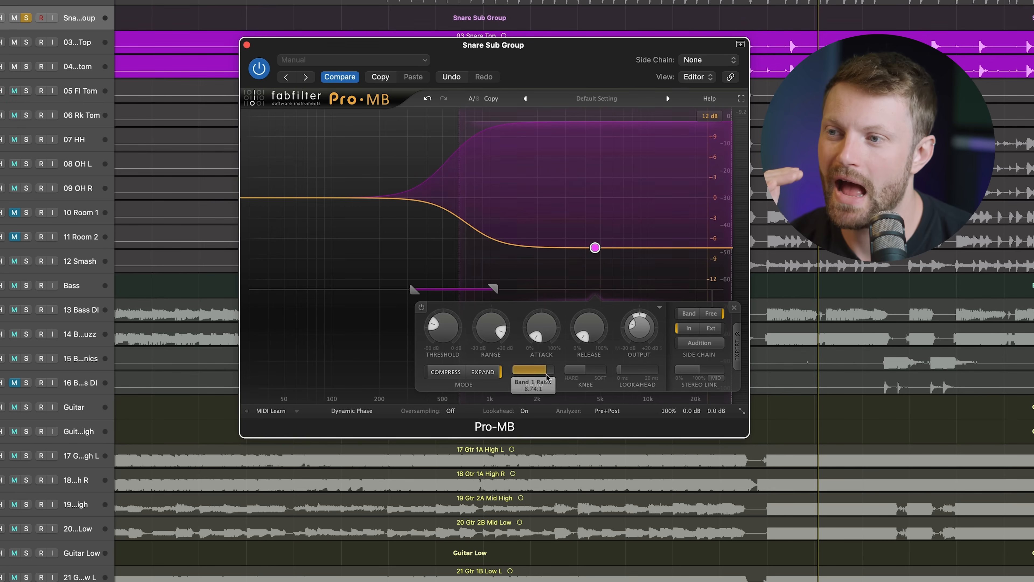
mouse_move(488, 378)
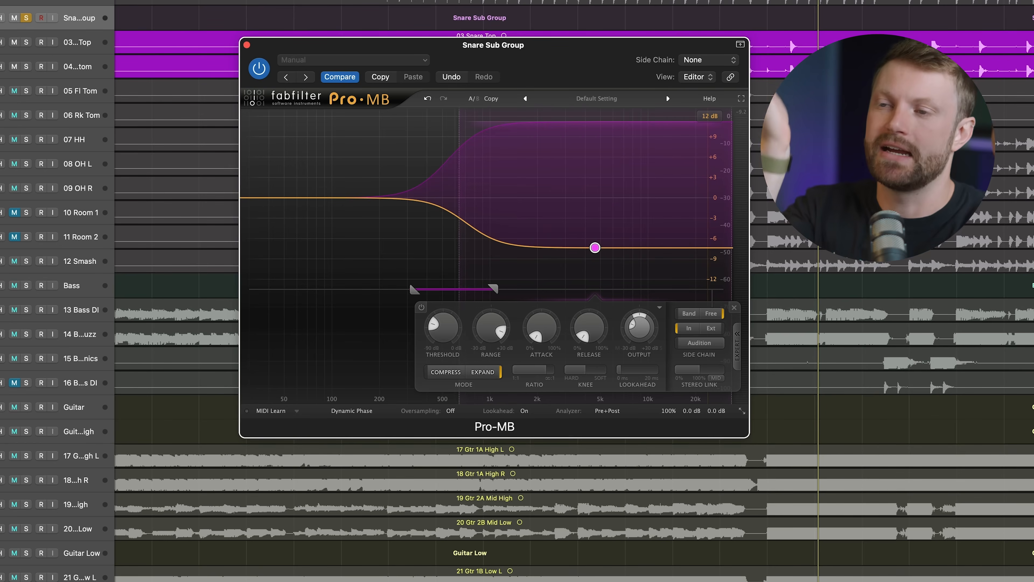
Step: Compare the drums with Pro-MB bypassed and engaged during playback, and close the plug-in window
mouse_move(595, 249)
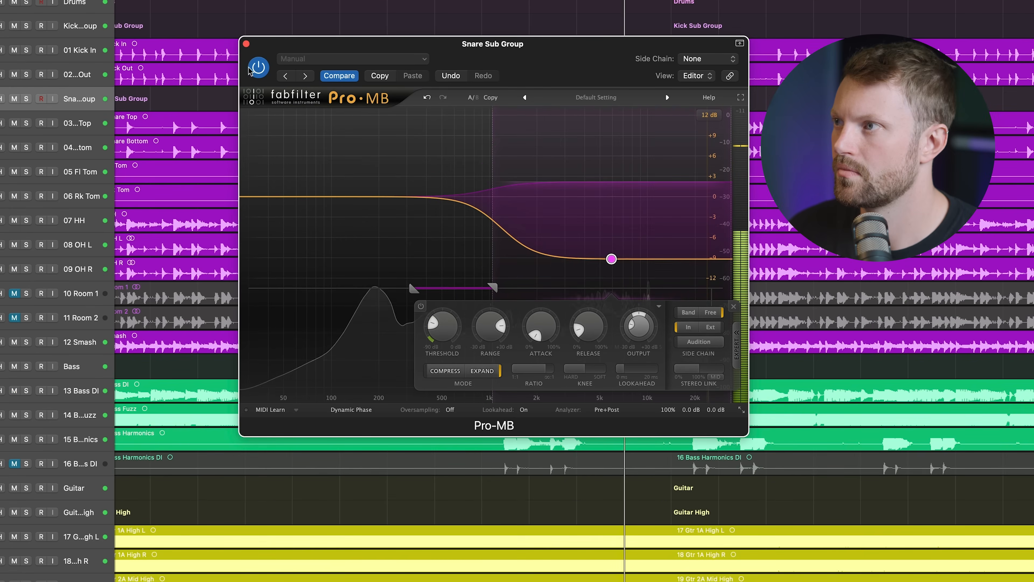
left_click(260, 69)
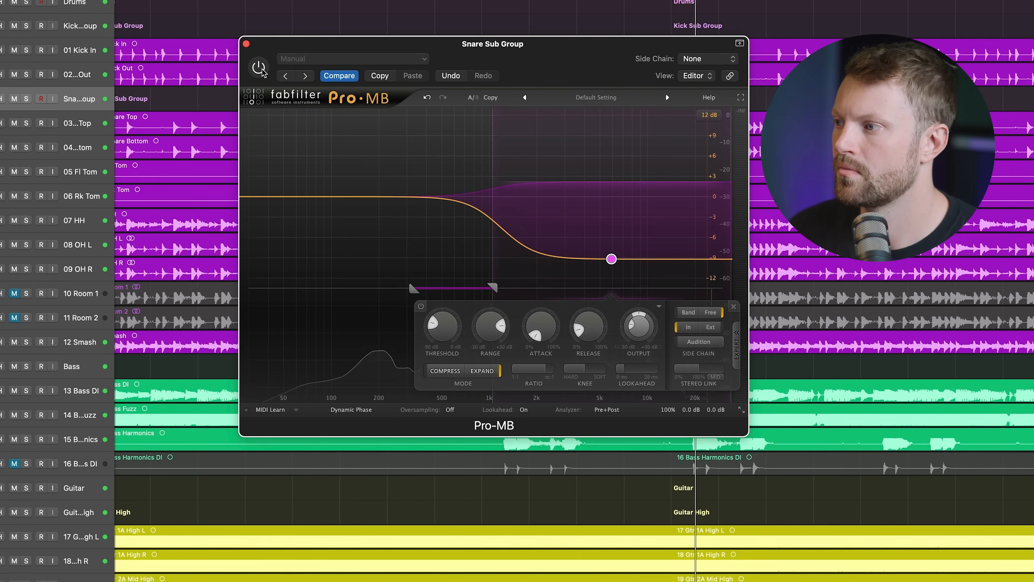
left_click(262, 70)
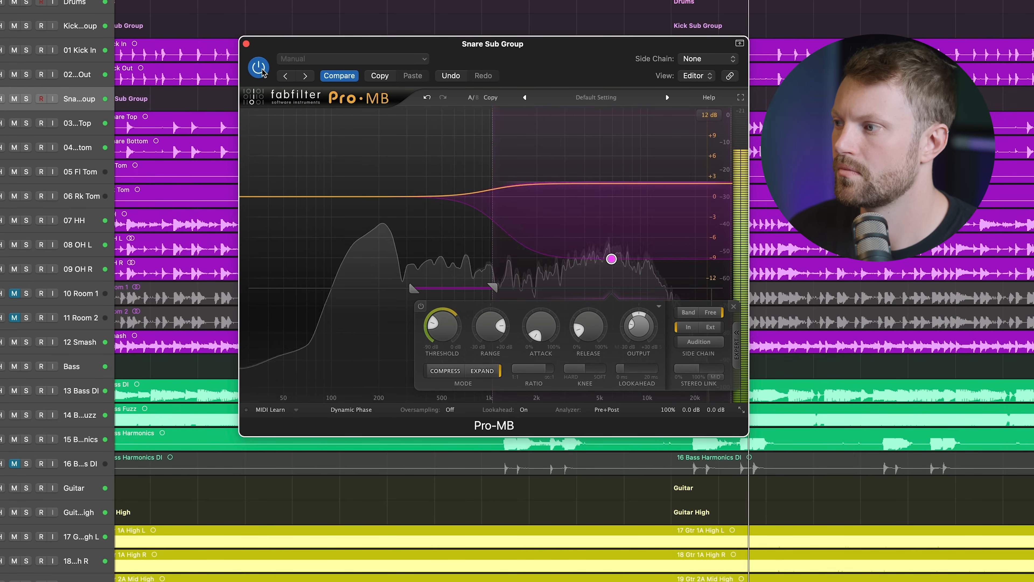
left_click(246, 43)
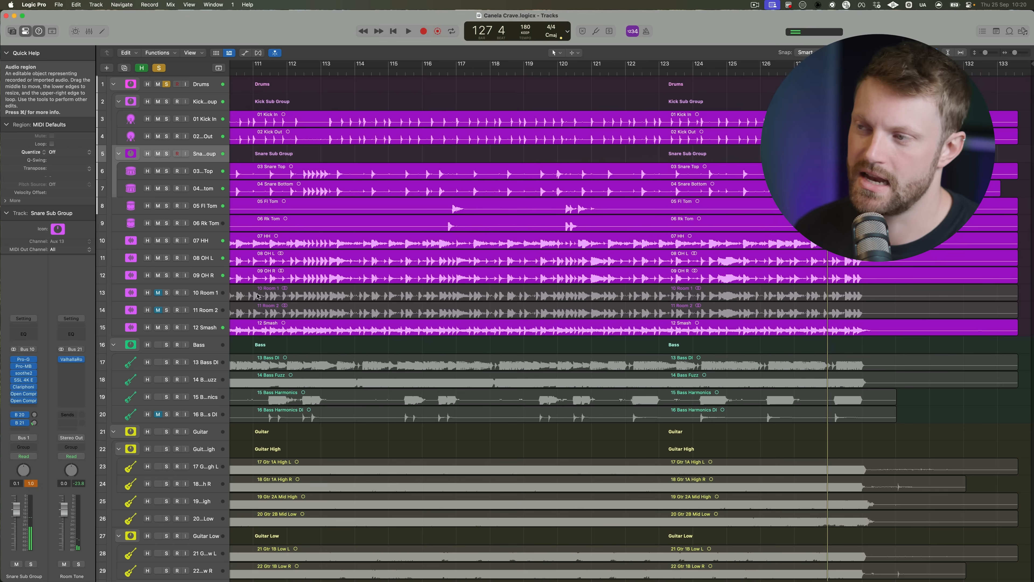
left_click(25, 366)
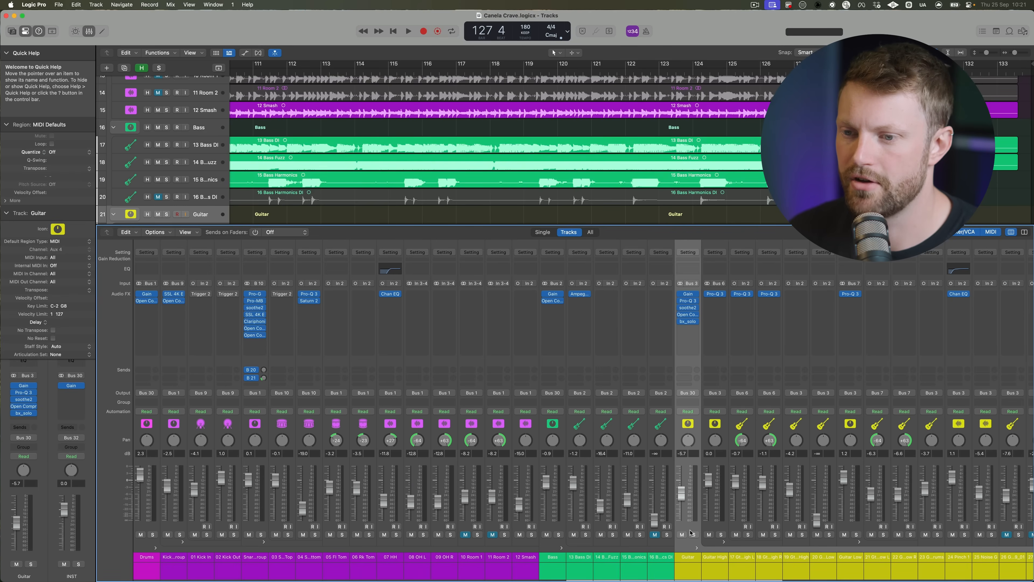
Step: Solo the Guitar group, add sends to Bus 20 (Ambience) and Bus 21 (Room Tone), and raise the Bus 20 send to about -8.6 dB
left_click(694, 535)
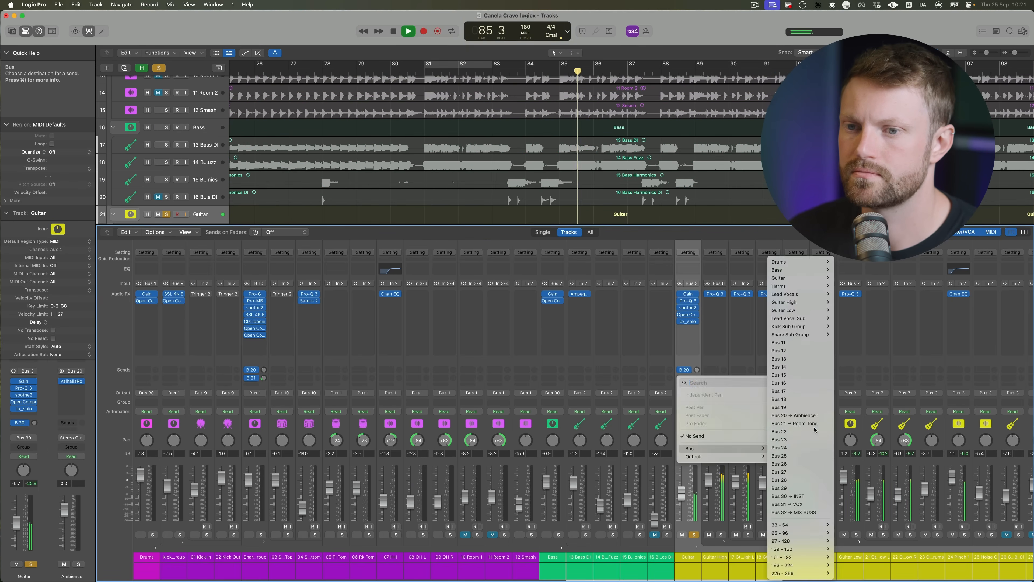
left_click(719, 378)
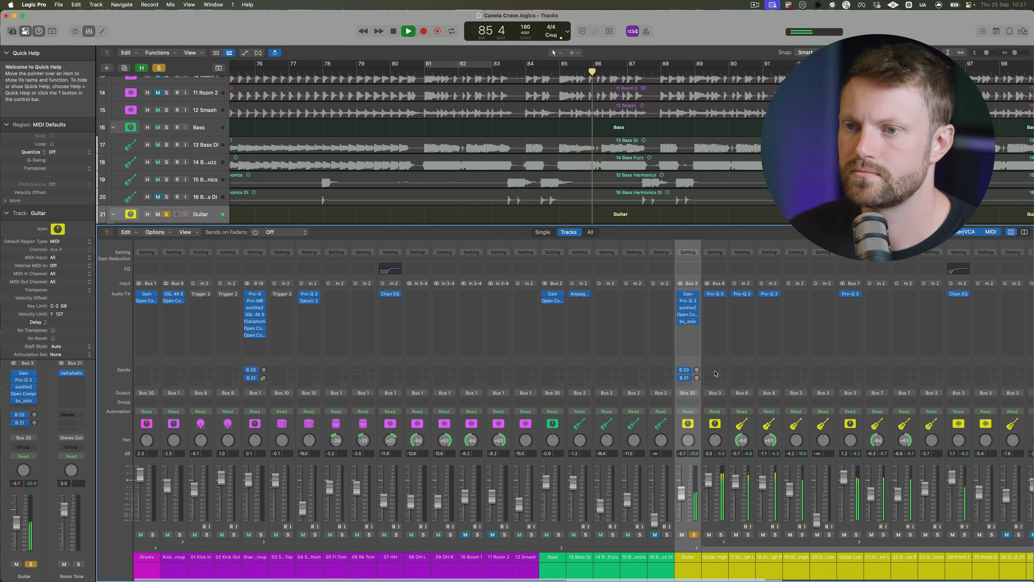
left_click_drag(697, 369, 695, 357)
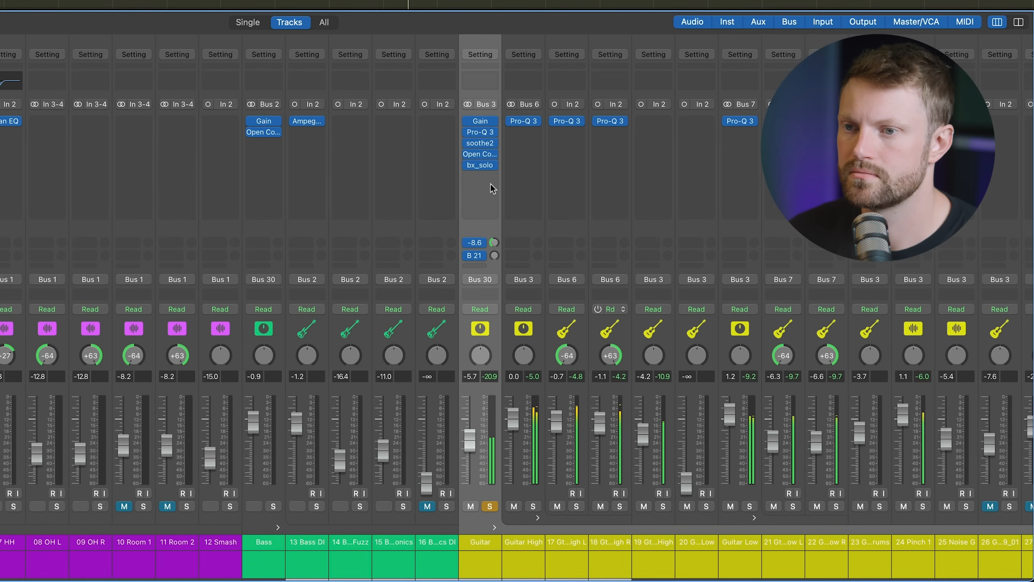
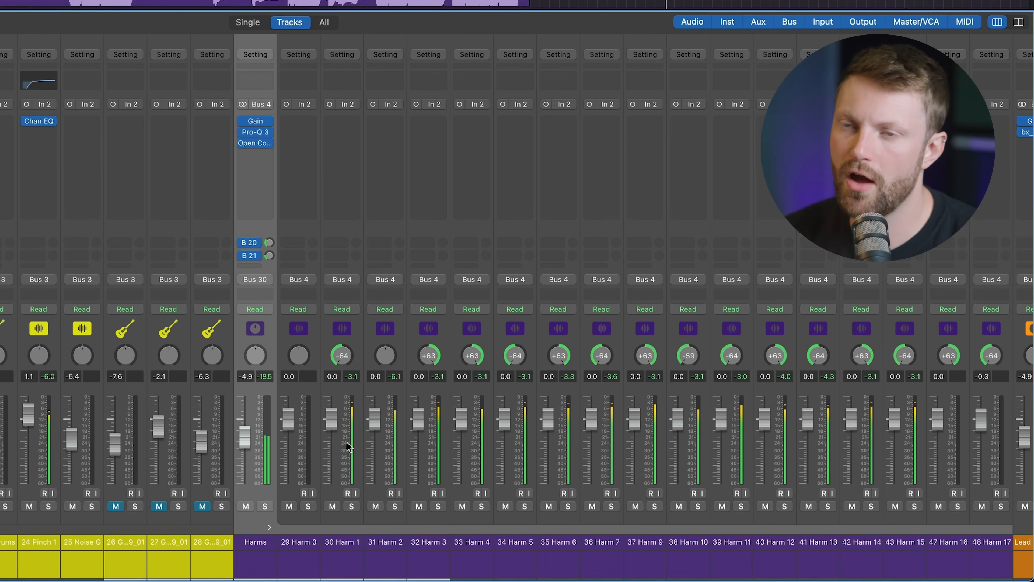
Step: Solo the Lead Vocals group, insert the Little Plate reverb after bx_solo in its effects chain, and stop playback
scroll(349, 446, "right", 10)
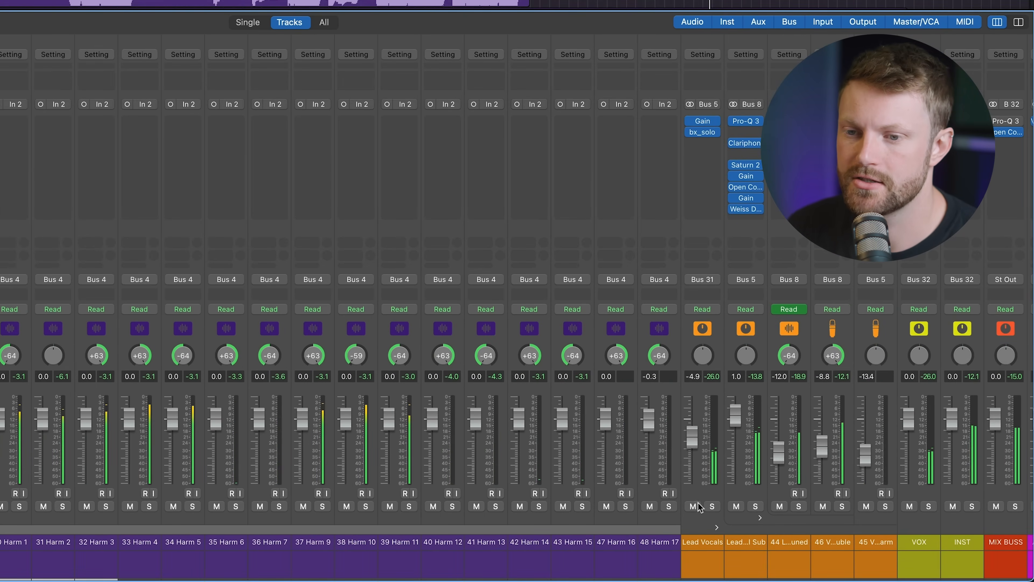
left_click(708, 501)
scroll(566, 395, "right", 5)
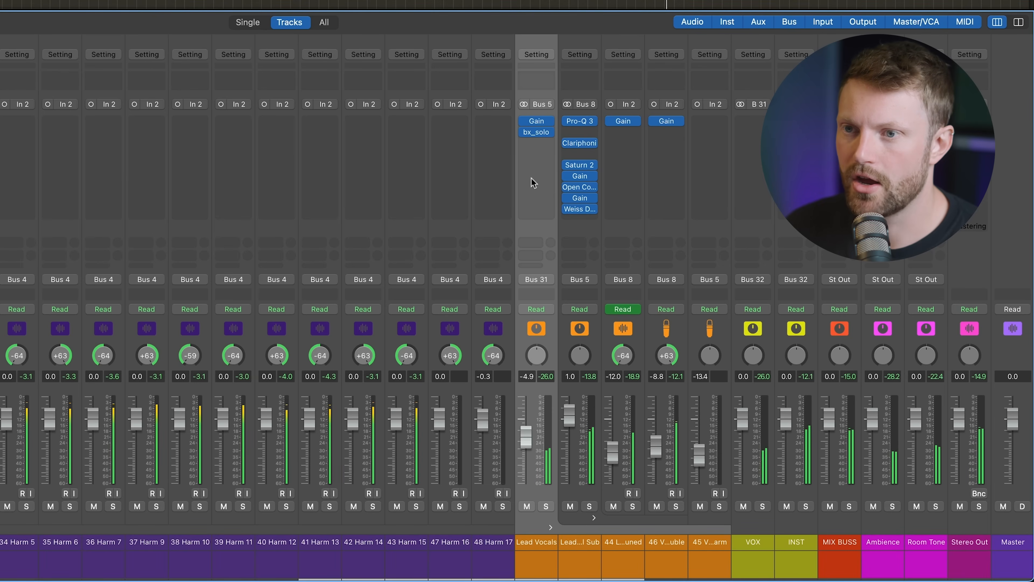
left_click(537, 143)
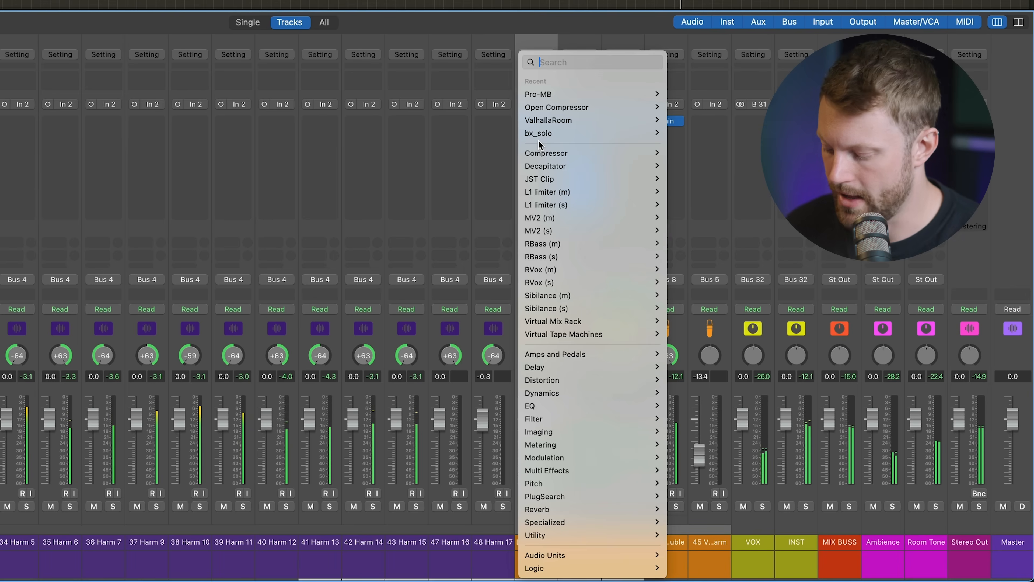
type("lit")
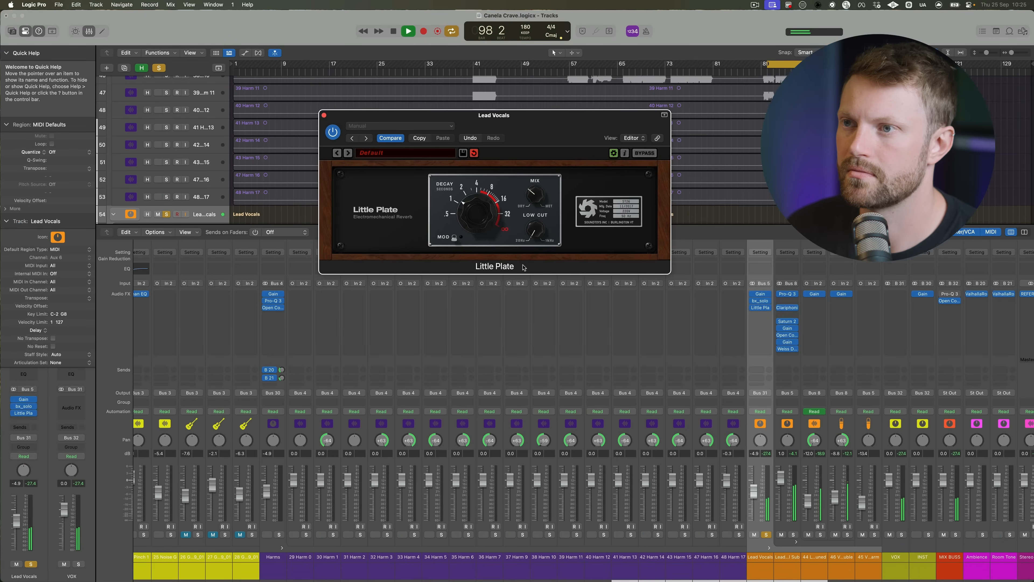
key("space")
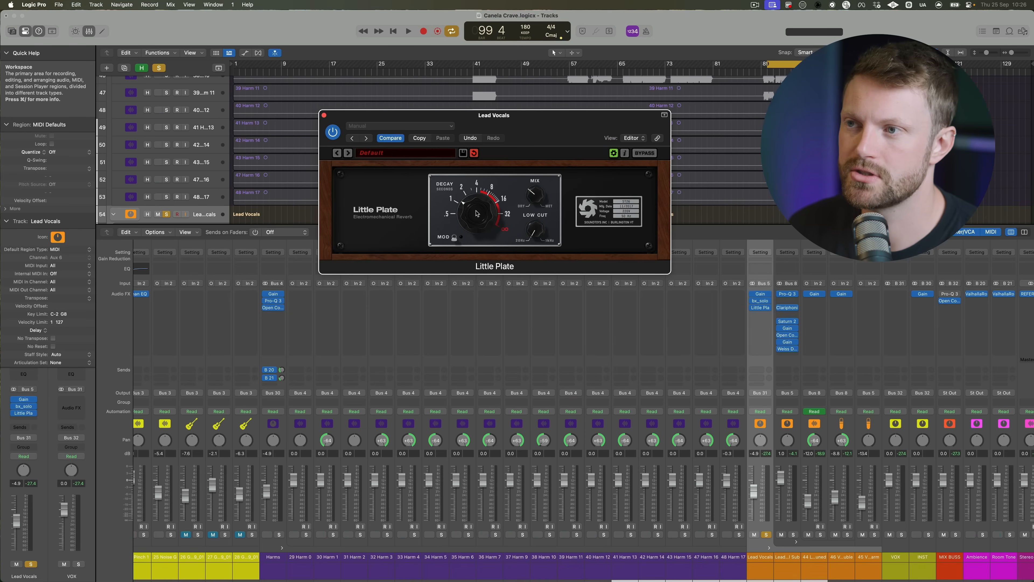
Step: Examine the ValhallaRoom settings on the Room Tone bus and close that plug-in
scroll(970, 354, "right", 2)
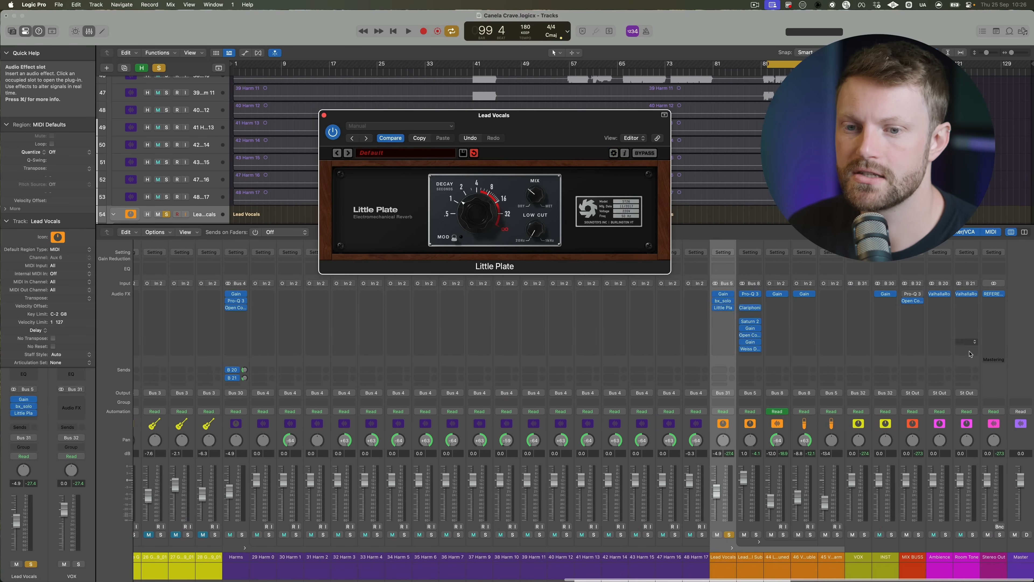
left_click(969, 294)
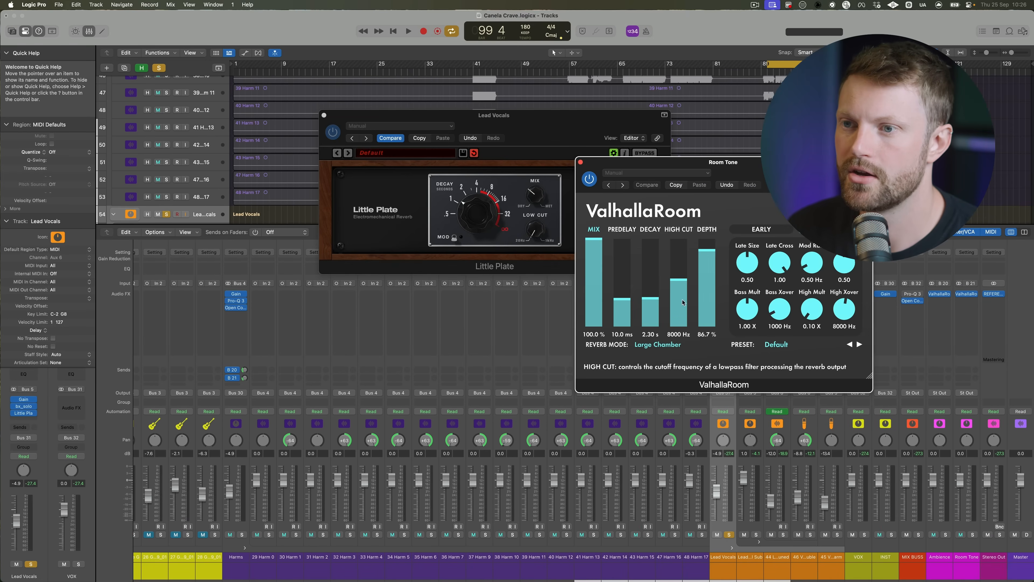
left_click(581, 163)
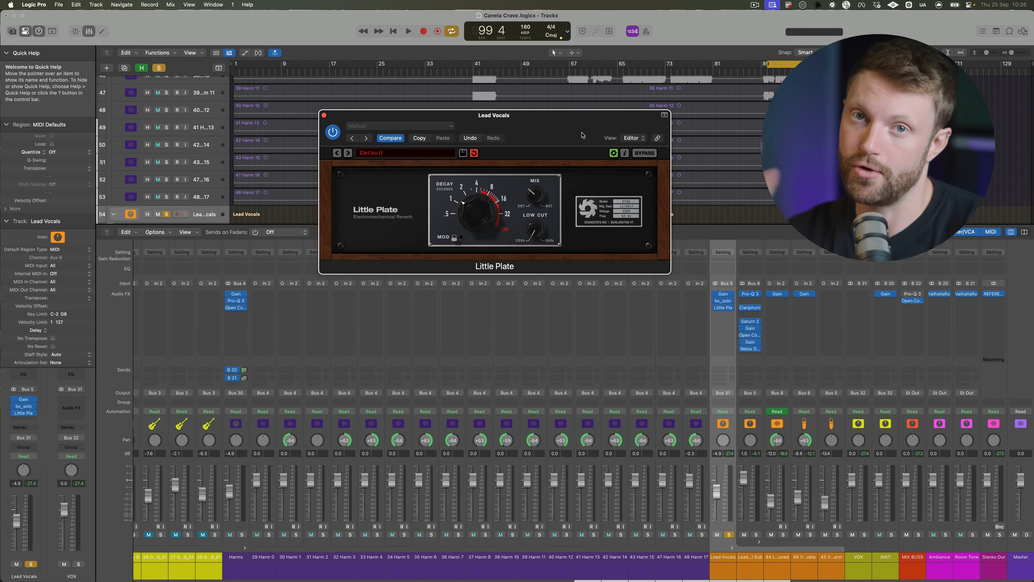
Step: Unsolo the Lead Vocals group and compare it in the mix with Little Plate bypassed and engaged
key("s")
key("space")
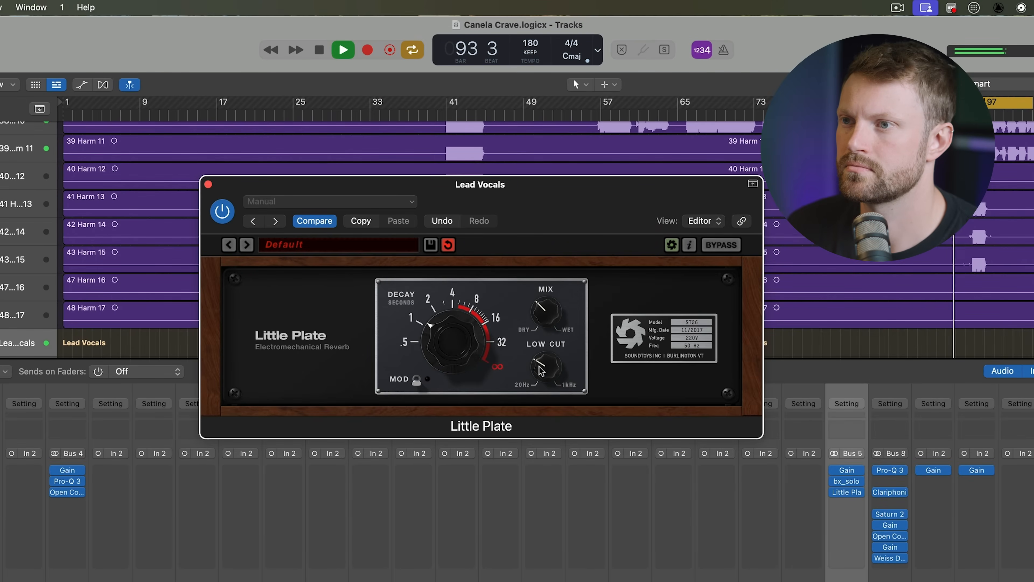
left_click(224, 212)
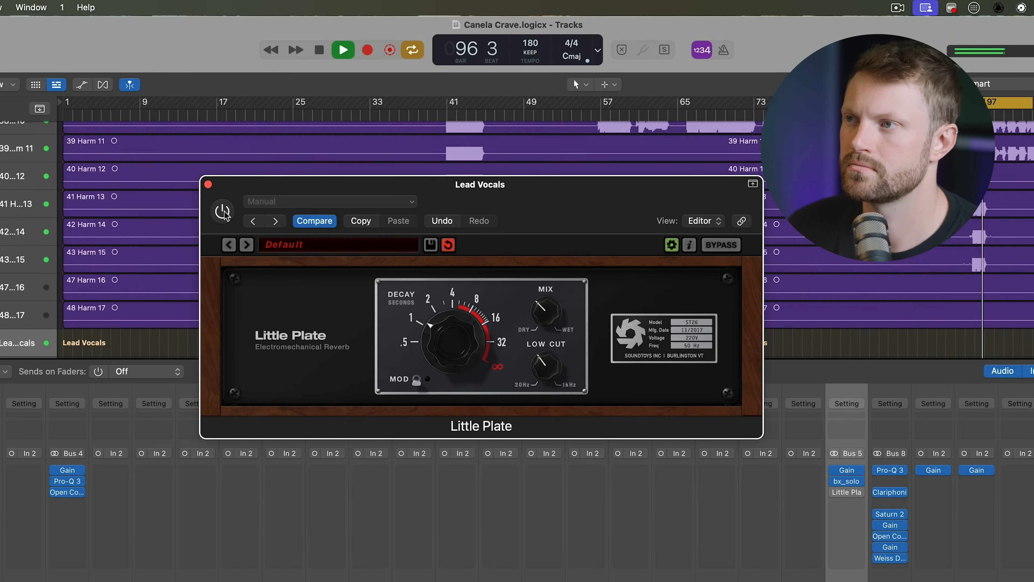
left_click(223, 211)
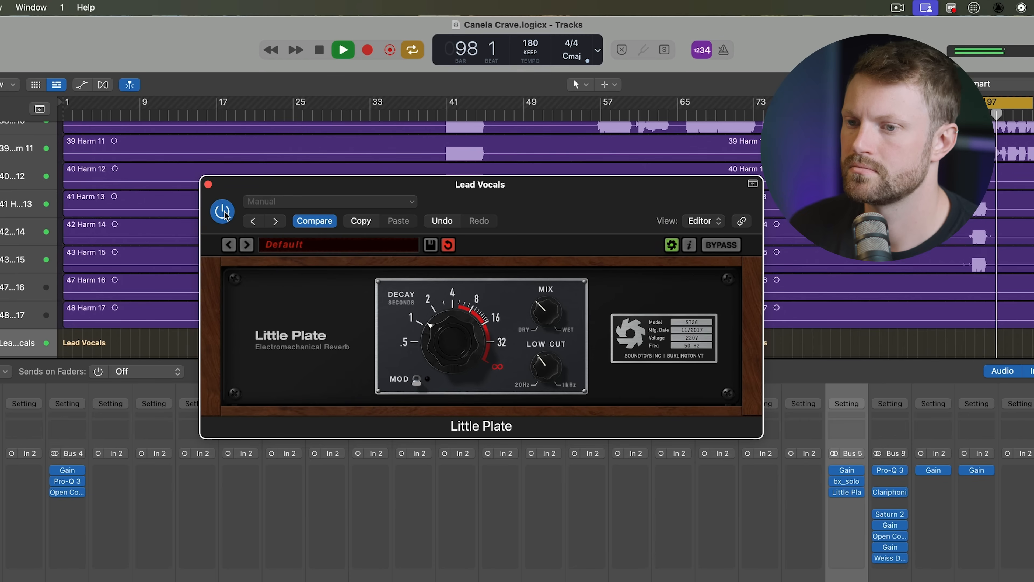
key("space")
Step: Insert the stereo MannyM Delay after Little Plate on the Lead Vocals group and move its window clear of the reverb
left_click(849, 504)
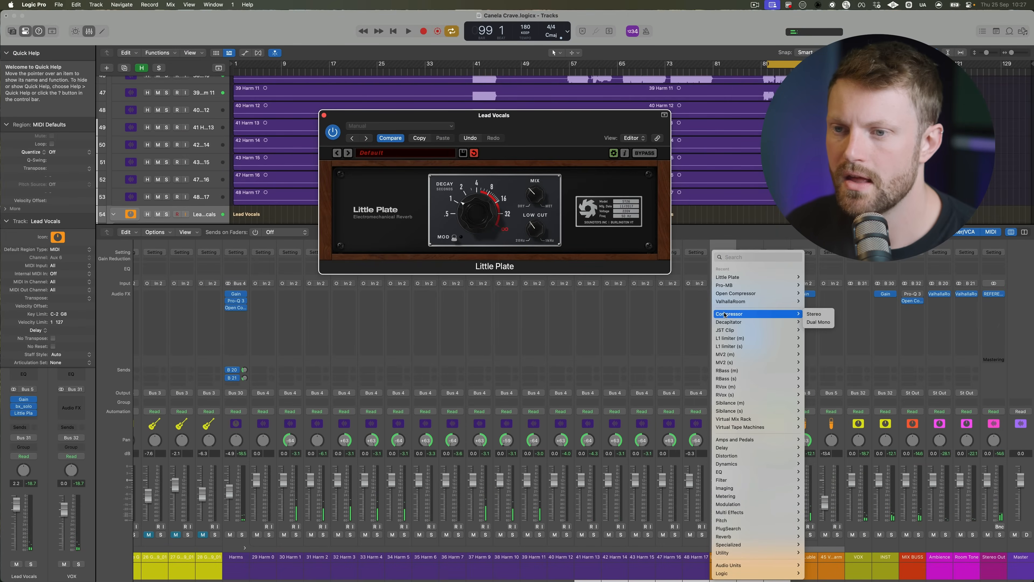
mouse_move(766, 567)
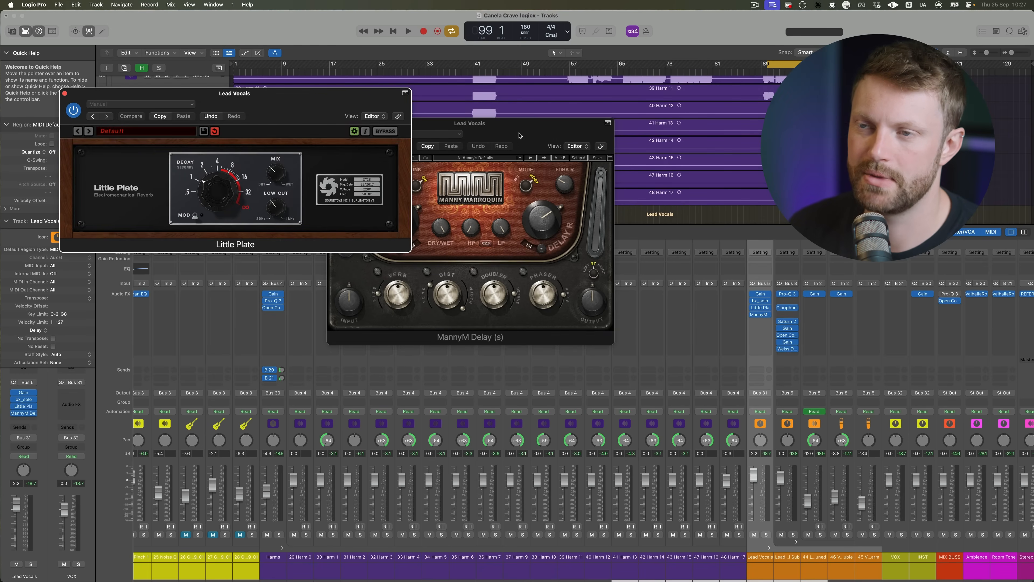
left_click_drag(520, 135, 642, 164)
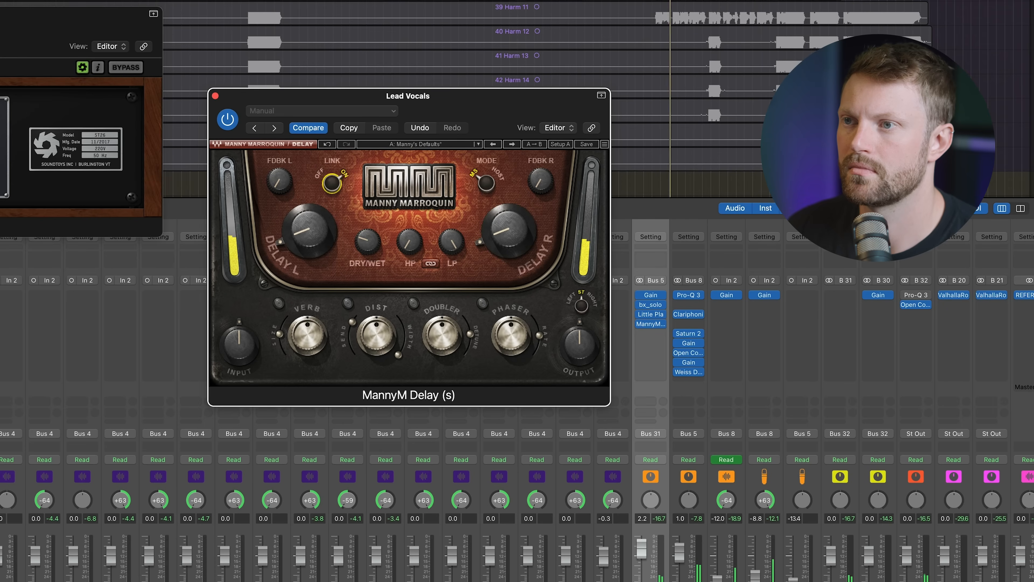
Step: Link the delay's left and right channels, set its dry/wet mix to 19.4 and its high-pass filter to 483, and stop playback
left_click(339, 184)
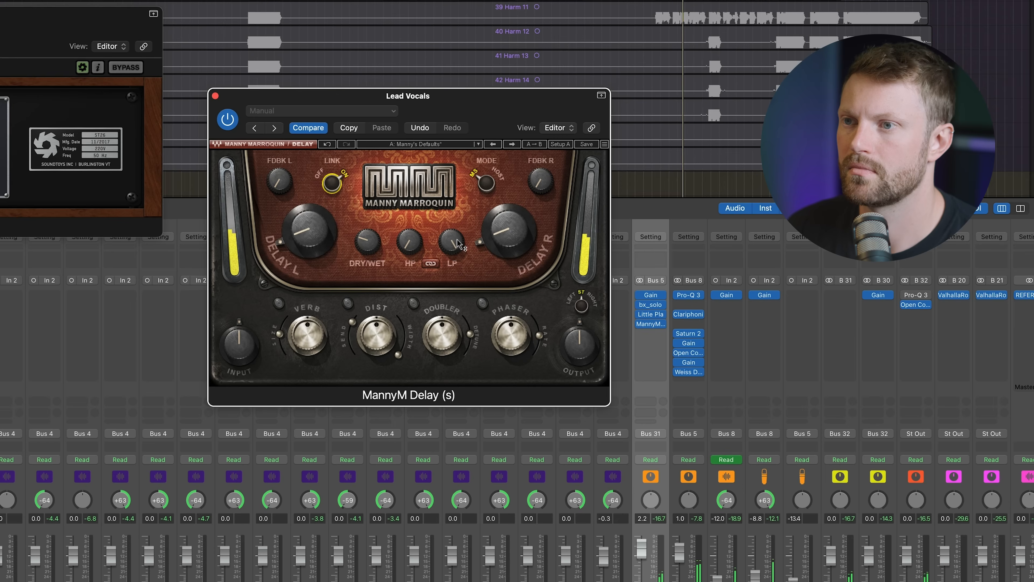
left_click(368, 241)
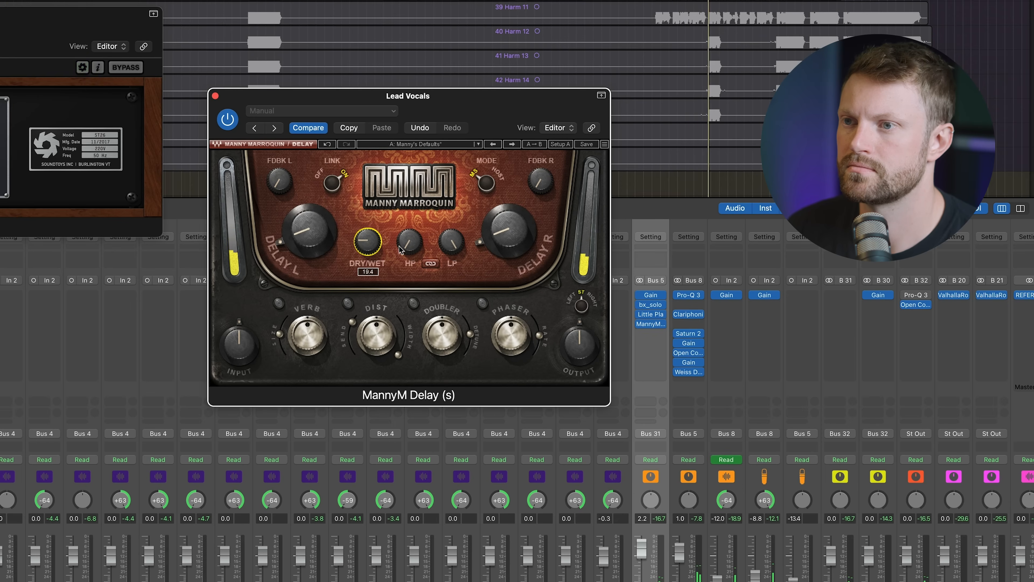
left_click_drag(414, 250, 413, 213)
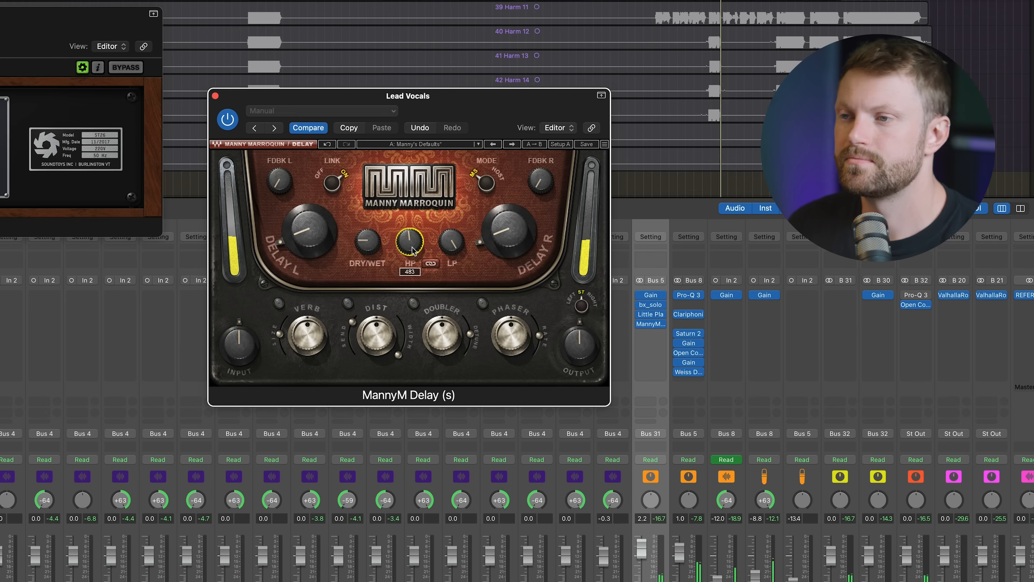
key("space")
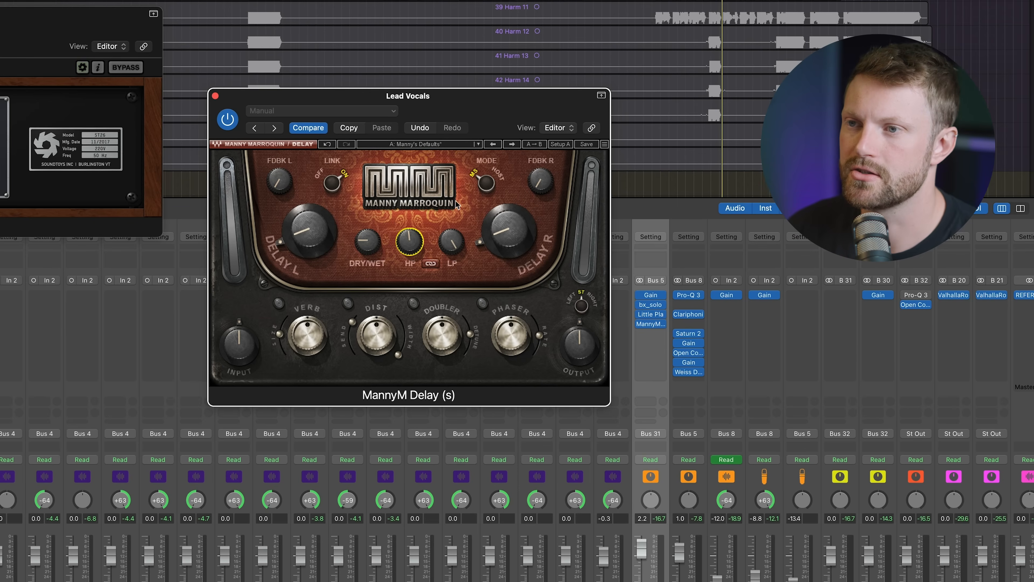
Step: Raise the delay's dry/wet mix, readjust its high-pass filter and set its low-pass filter to 3748
left_click_drag(410, 241, 368, 244)
left_click(409, 241)
left_click_drag(409, 240, 409, 234)
left_click(451, 241)
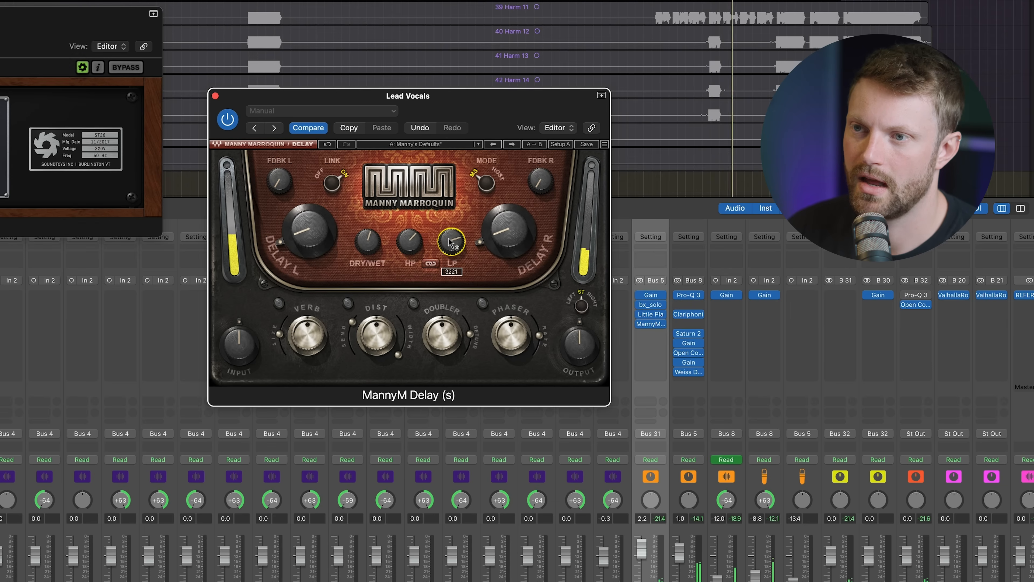
left_click(409, 241)
left_click_drag(403, 245, 450, 242)
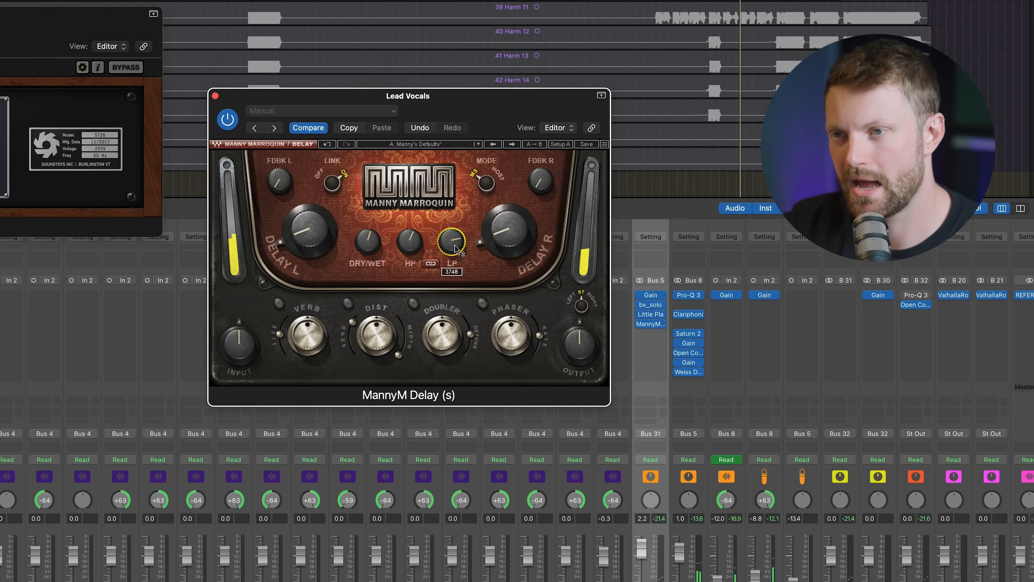
Step: Unlink the delay's channels, adjust the right delay slightly and reduce the dry/wet mix to about 21.8
left_click(332, 183)
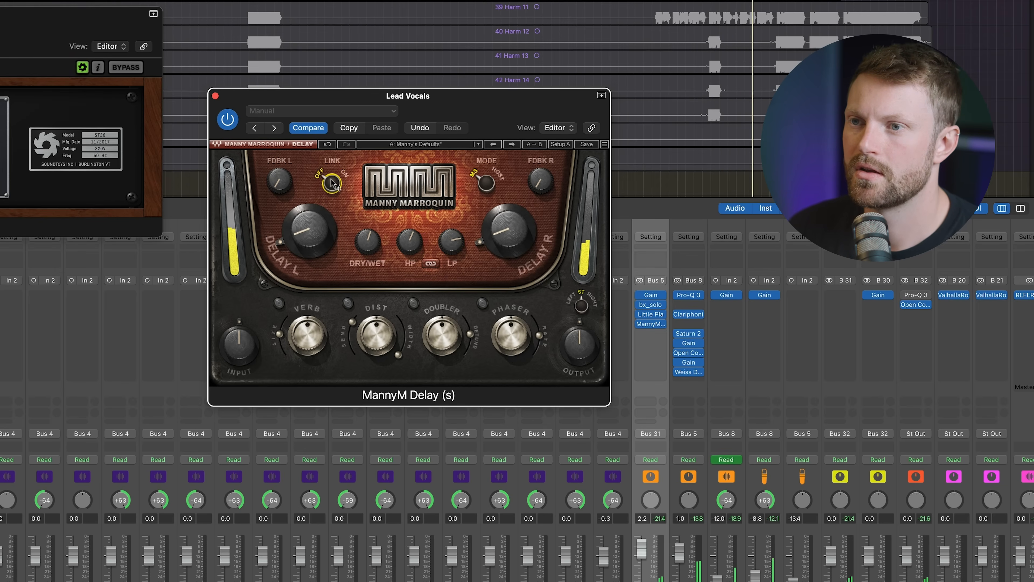
left_click_drag(509, 231, 509, 228)
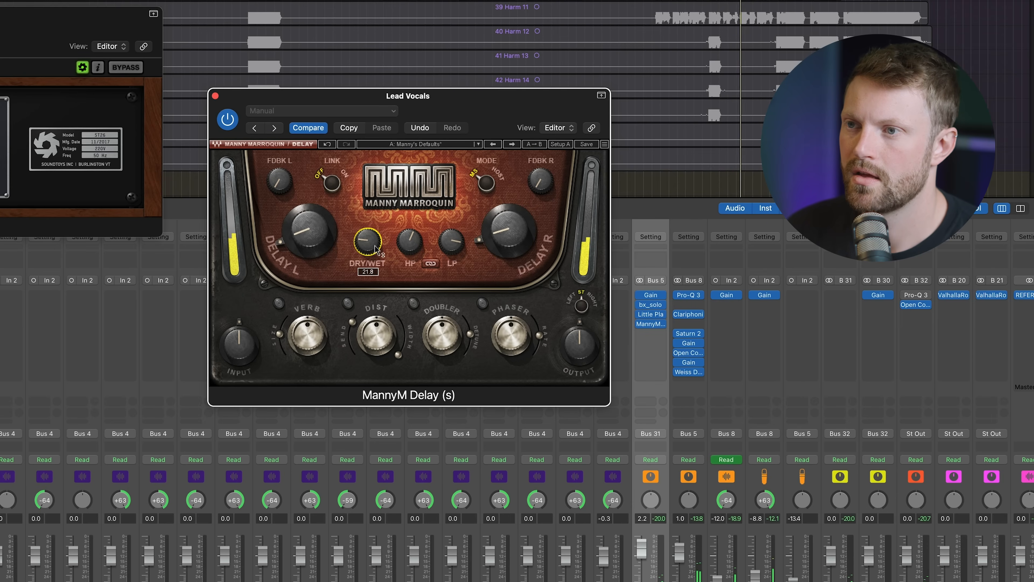
left_click_drag(370, 252, 369, 256)
Step: Enable the delay's built-in reverb at about 69.8, and switch on its distortion and adjust the amount
left_click(279, 303)
left_click_drag(307, 335, 307, 338)
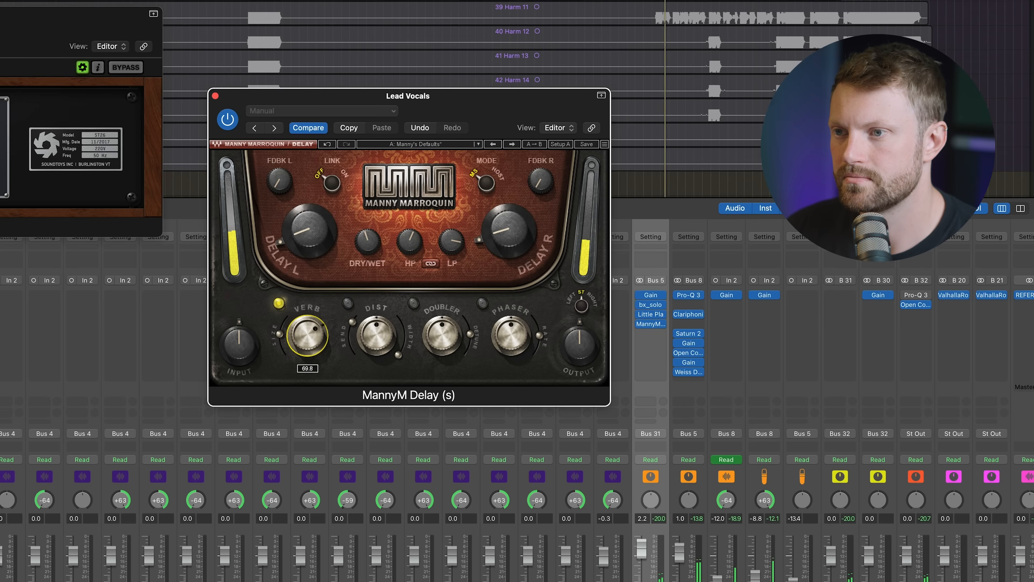
left_click(348, 303)
mouse_move(378, 337)
left_mouse_down()
mouse_move(378, 360)
mouse_move(403, 342)
mouse_move(378, 324)
mouse_move(404, 338)
mouse_move(402, 325)
mouse_move(377, 340)
left_mouse_up()
left_click_drag(352, 322, 376, 340)
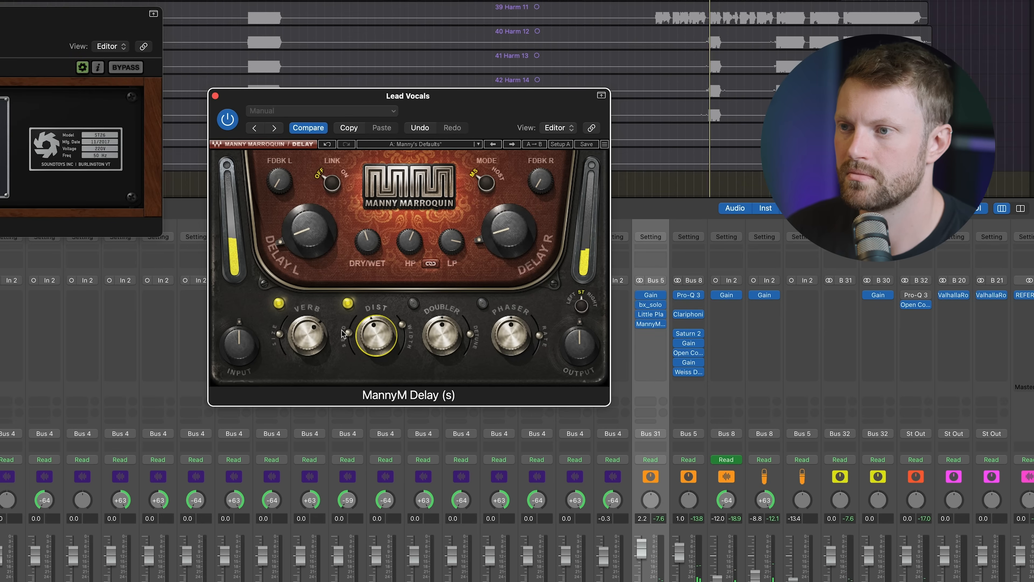
Step: Compare the delay with its reverb off and on, readjust the reverb amount and enable the doubler
left_click(279, 303)
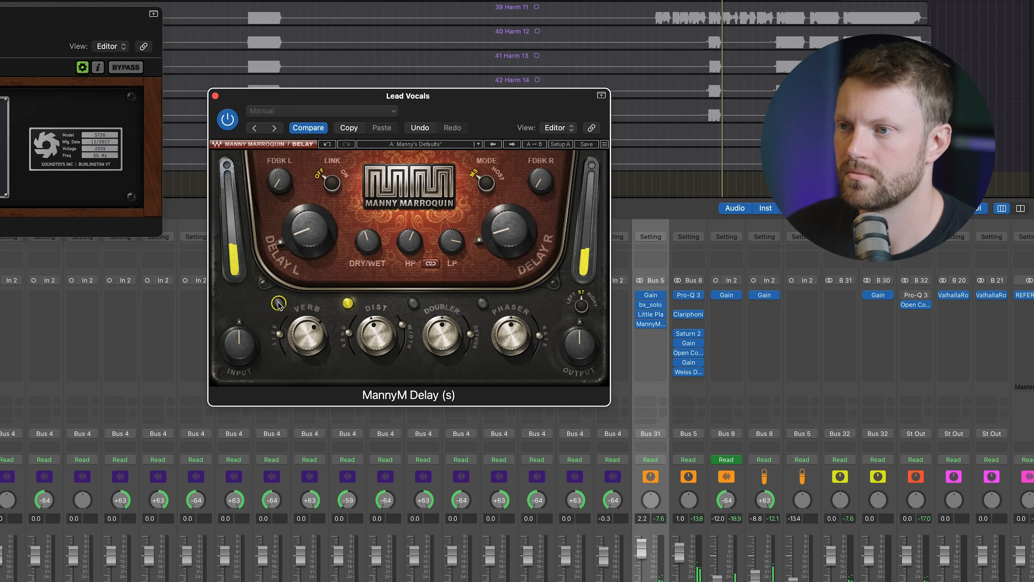
left_click(278, 303)
left_click_drag(308, 334, 308, 322)
left_click(413, 303)
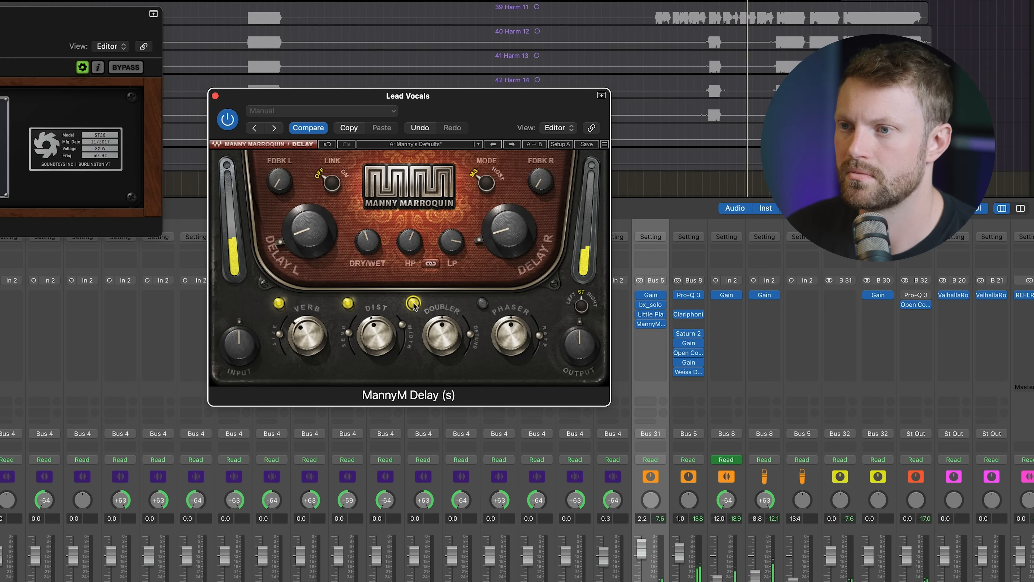
Step: Adjust the delay's doubler amount, switch the doubler back on and readjust the dry/wet mix
left_click_drag(447, 343, 447, 312)
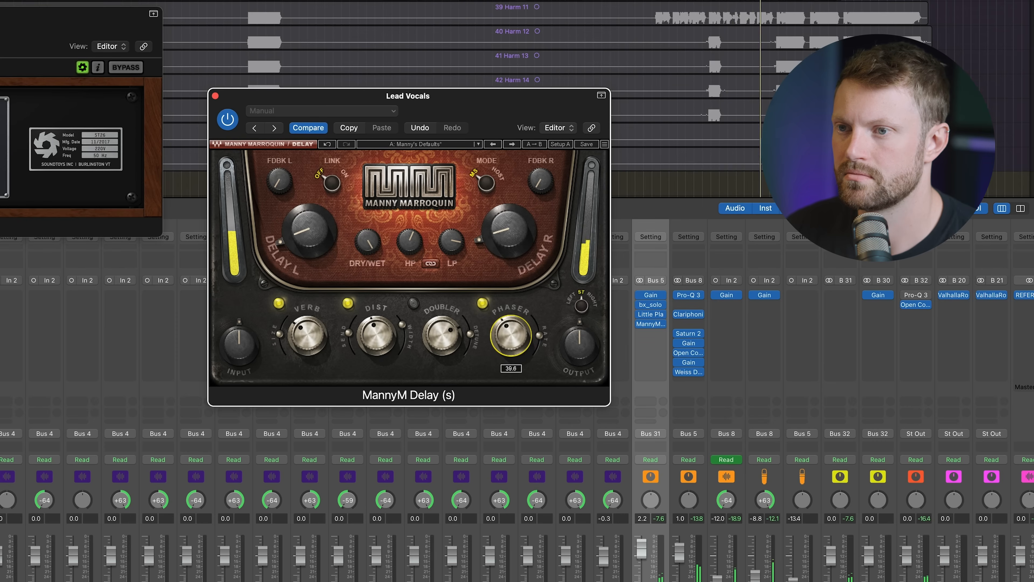
left_click(413, 302)
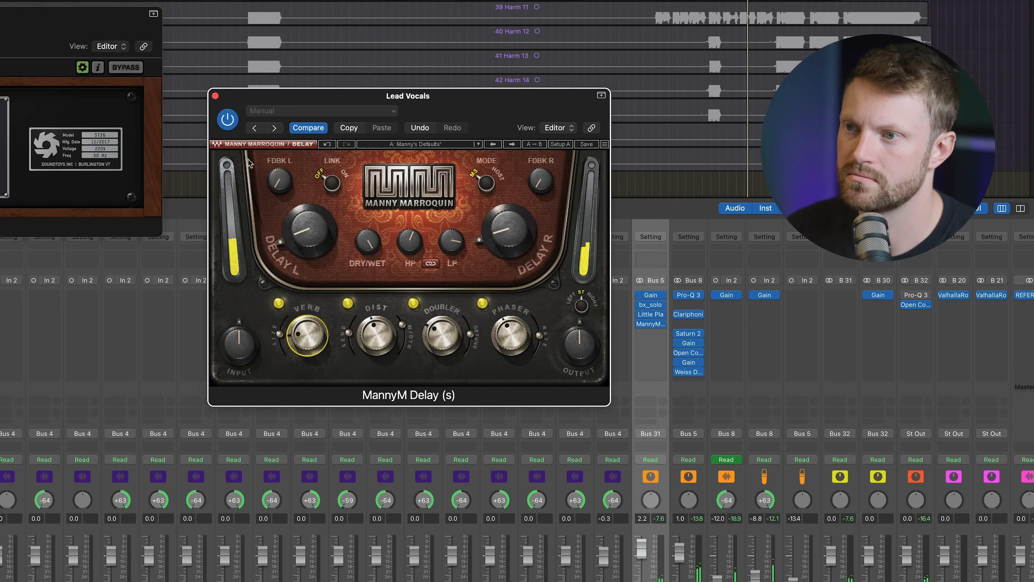
left_click_drag(368, 242, 367, 287)
left_click_drag(375, 226, 375, 220)
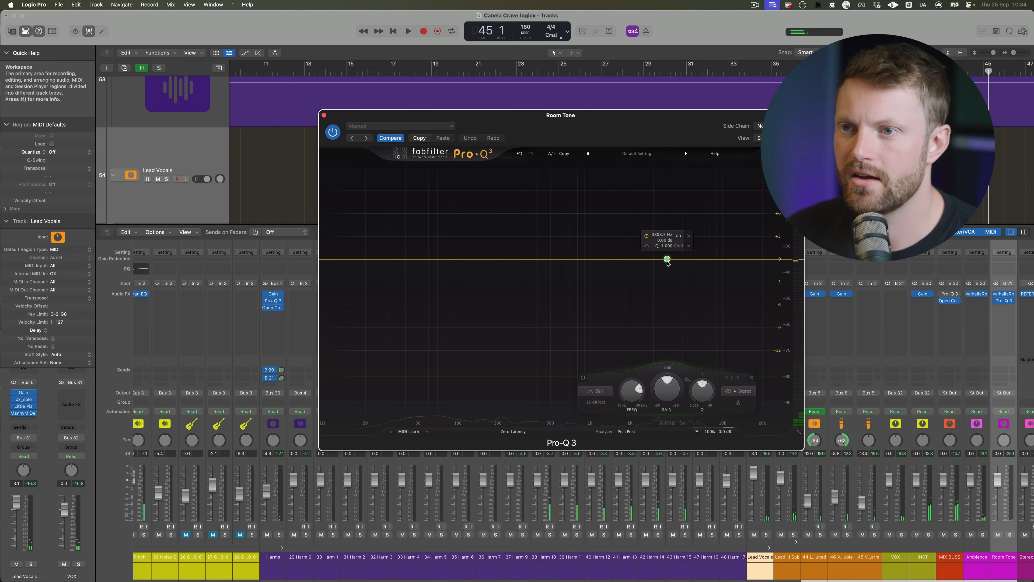
Step: Make the Room Tone EQ band a high shelf boosting about 3.09 dB at 6402 Hz, and close the EQ
left_click(647, 246)
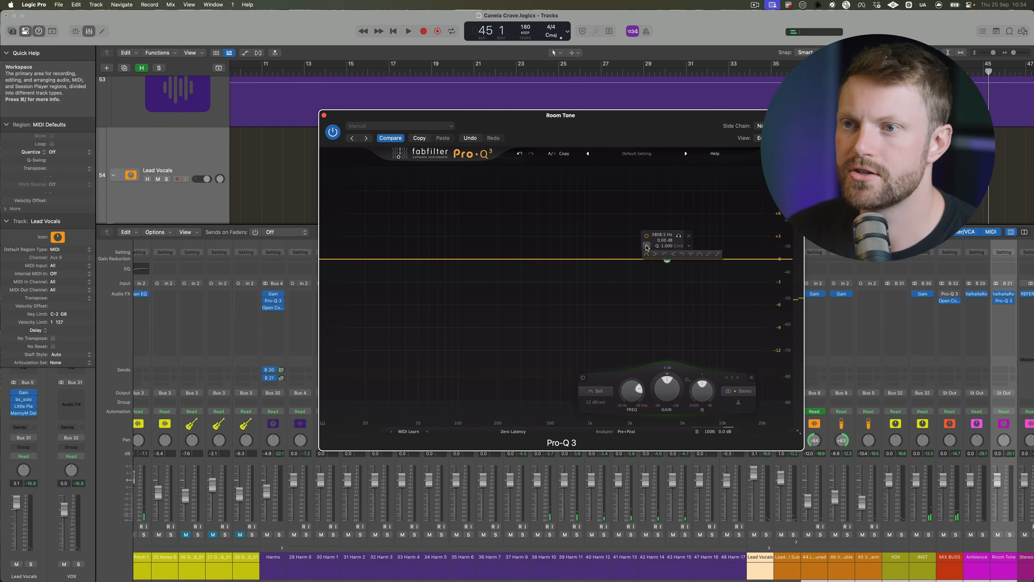
left_click(673, 254)
left_click_drag(667, 260, 675, 251)
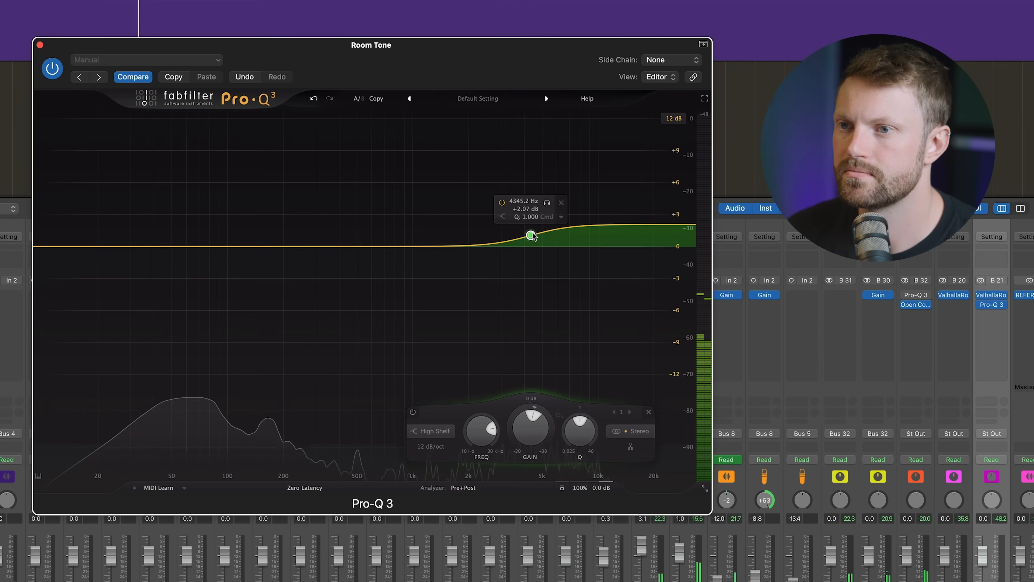
left_click_drag(532, 235, 563, 224)
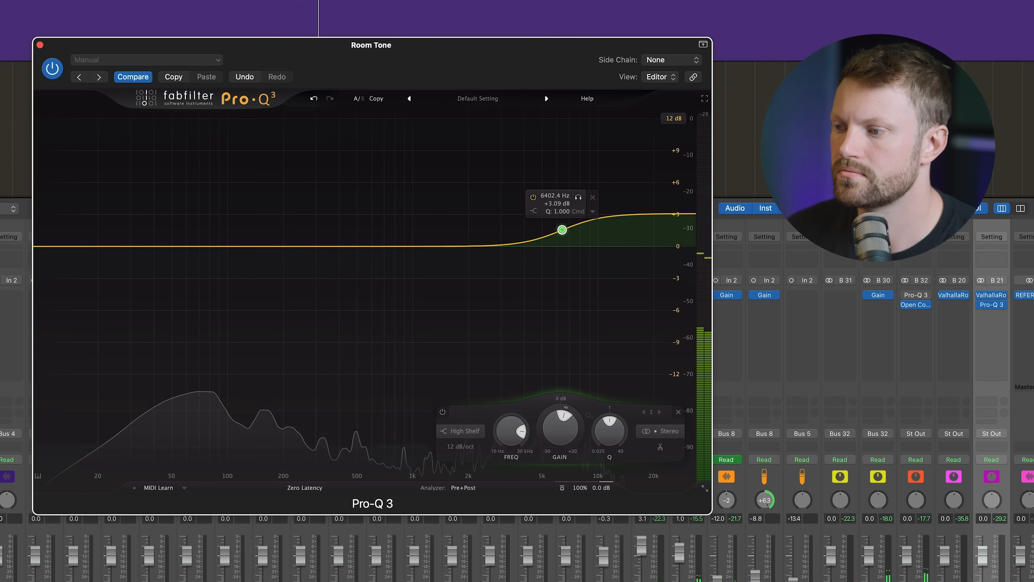
scroll(855, 346, "left", 20)
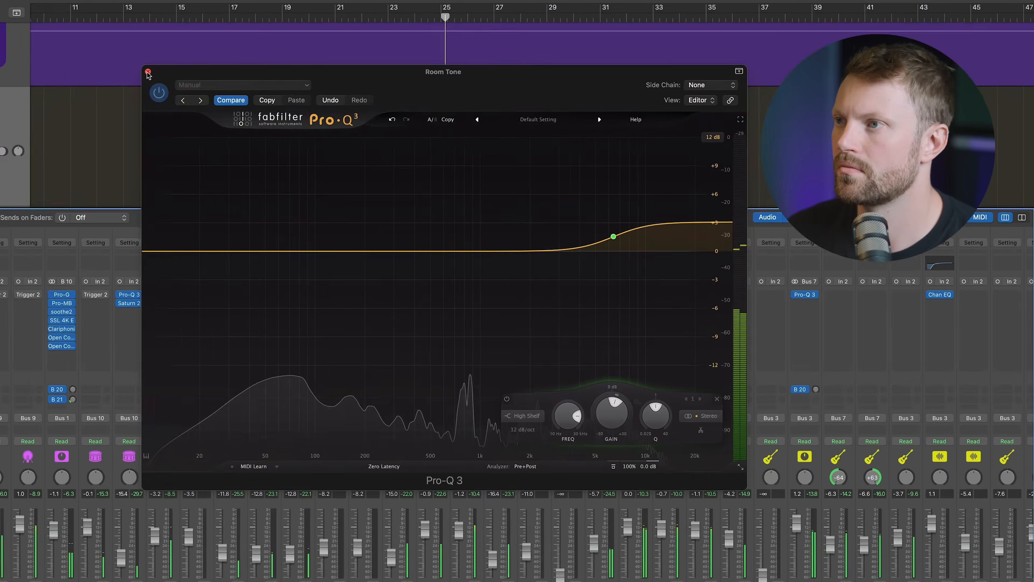
left_click(40, 45)
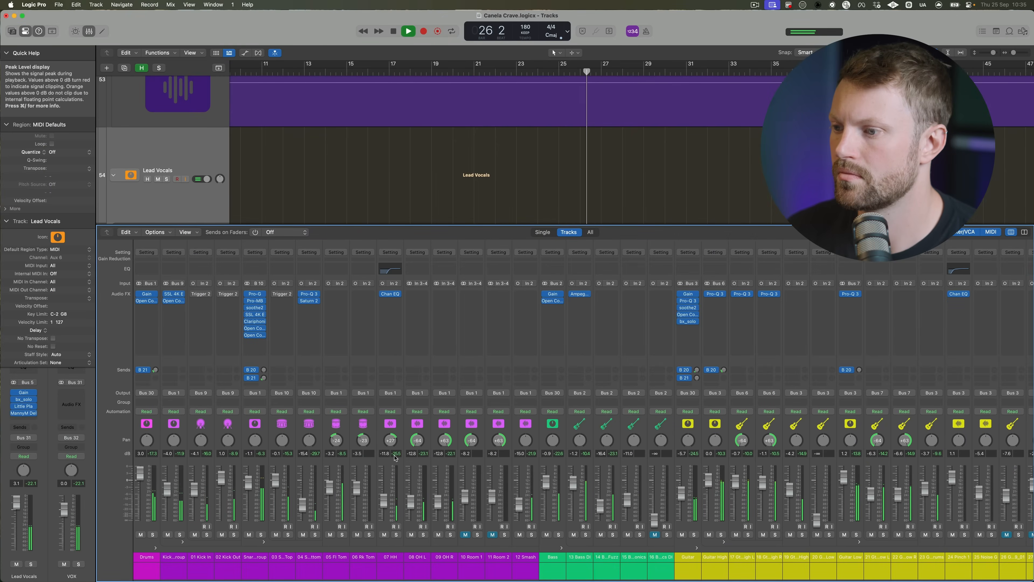
Step: Add a send to Bus 21 on the floor tom channel 05 Fl Tom
left_click(337, 370)
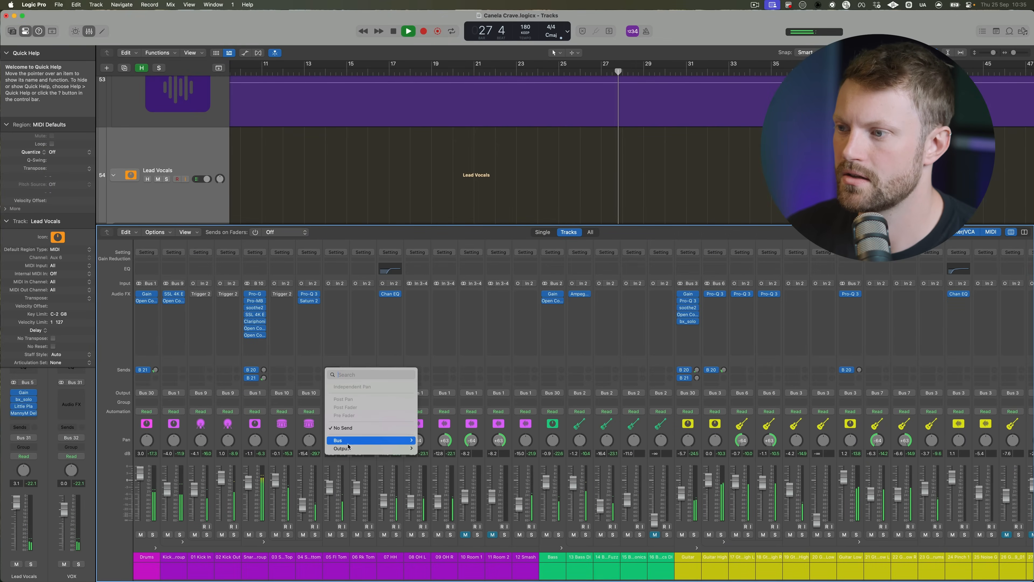
mouse_move(350, 441)
left_click(452, 424)
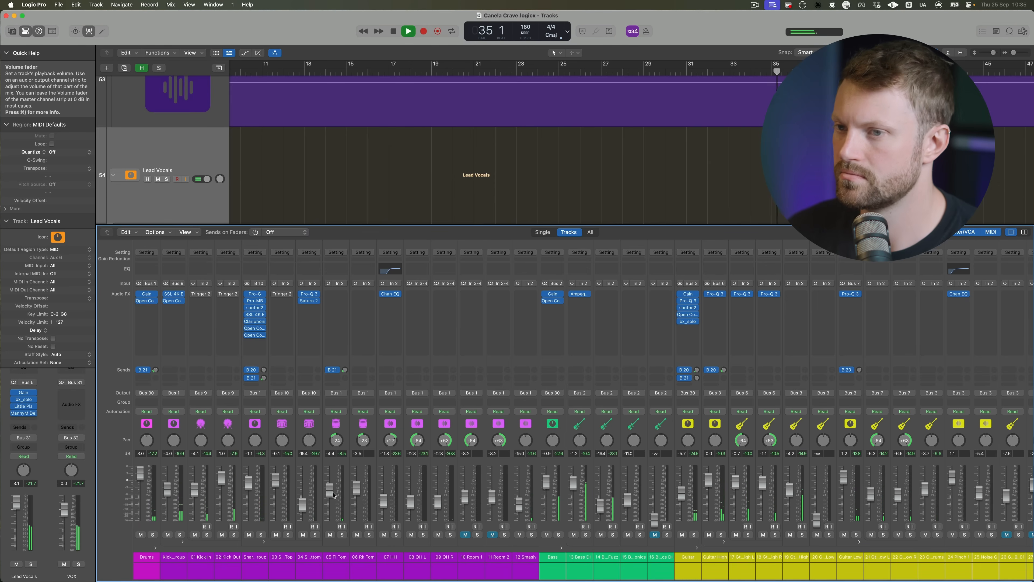
Step: Compare the harmony section around bar 41 with the Harms stack muted and the 45 Vocal Double Harm track muted and unmuted
key("x")
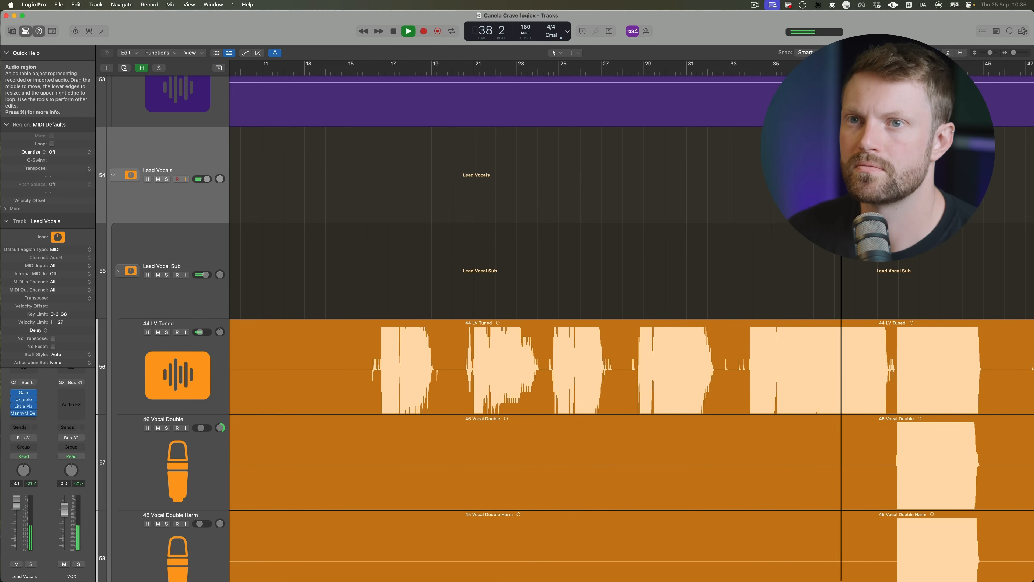
key("z")
left_click_drag(989, 54, 985, 55)
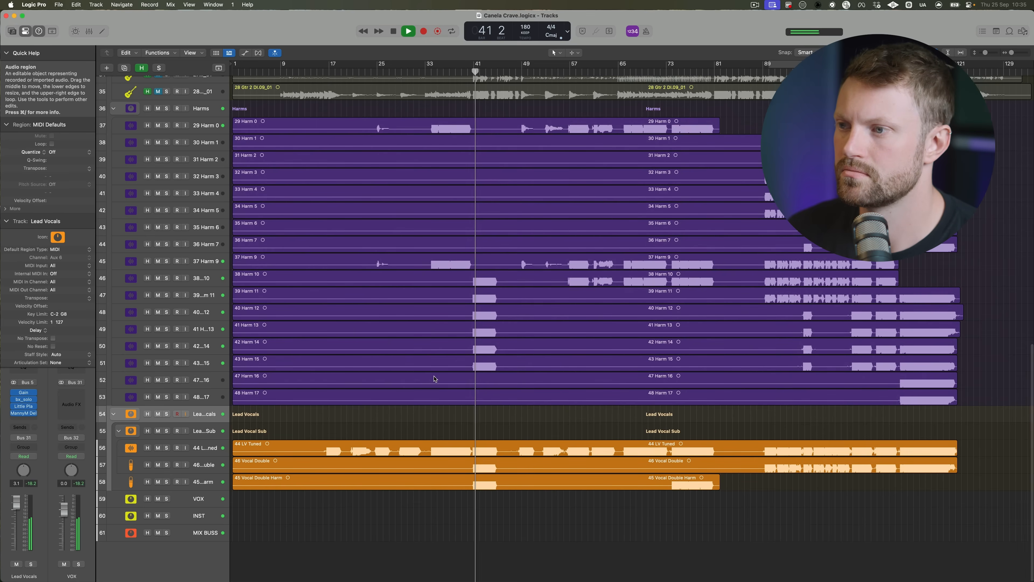
scroll(434, 367, "up", 2)
key("space")
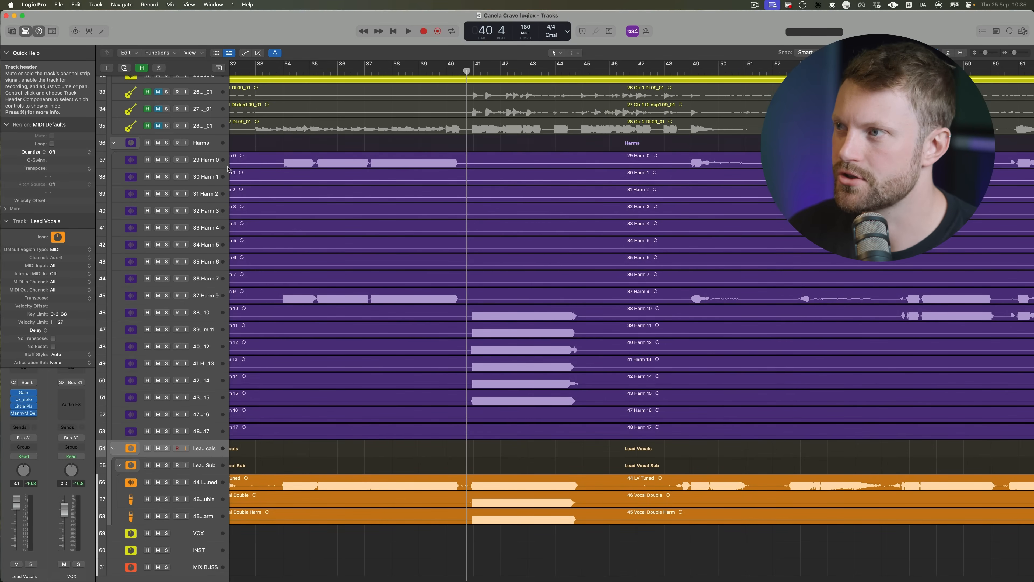
left_click(208, 143)
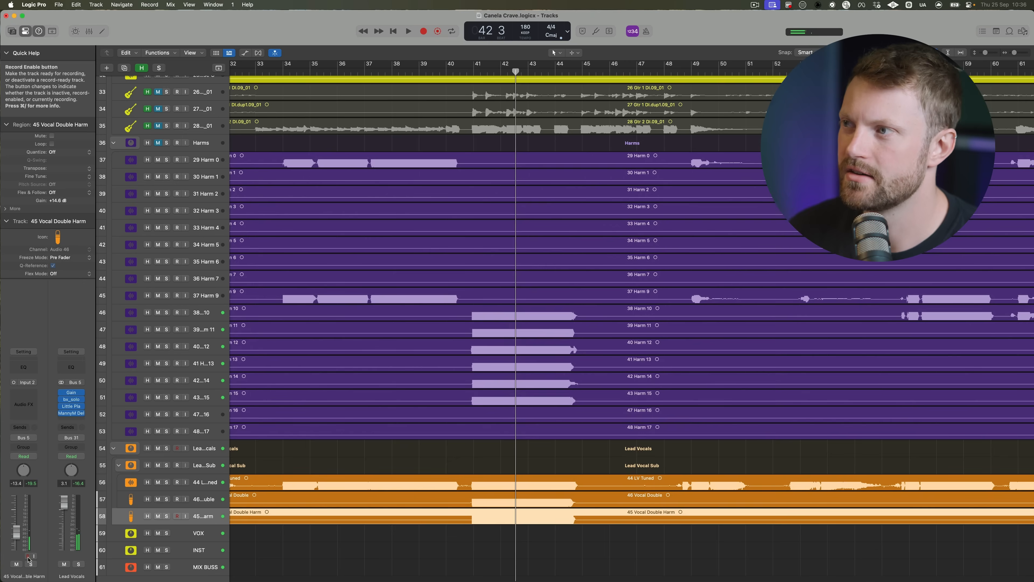
left_click(16, 564)
key("space")
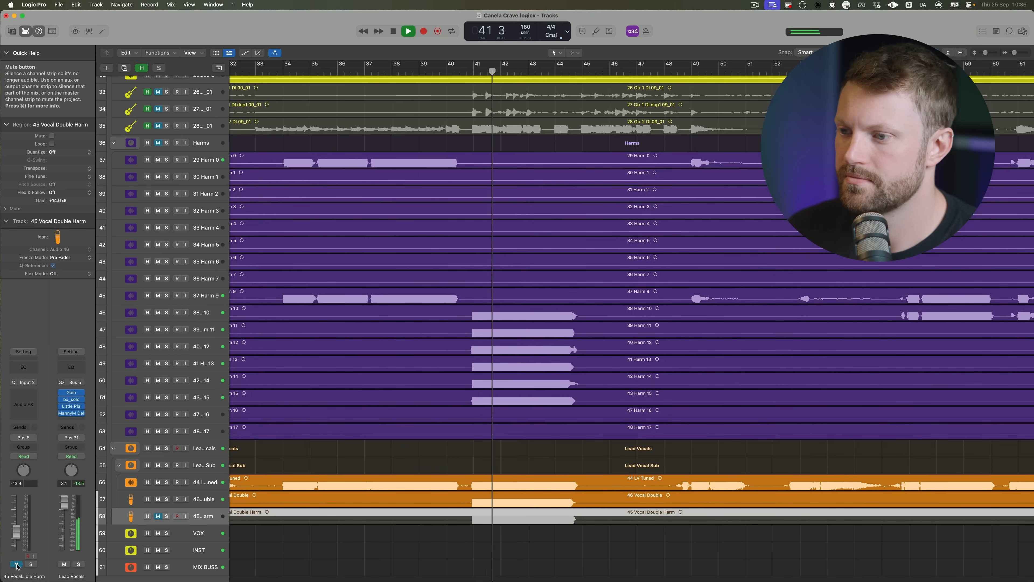
left_click(16, 564)
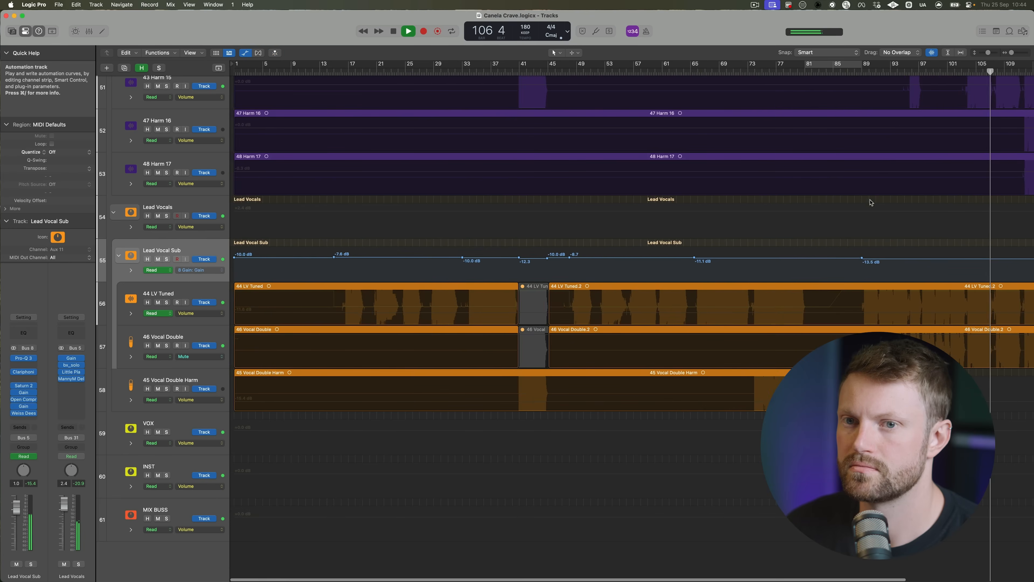
Step: Adjust the Lead Vocal Sub gain automation over the final section and insert soothe2 at the end of its effects chain
left_click_drag(815, 267, 917, 261)
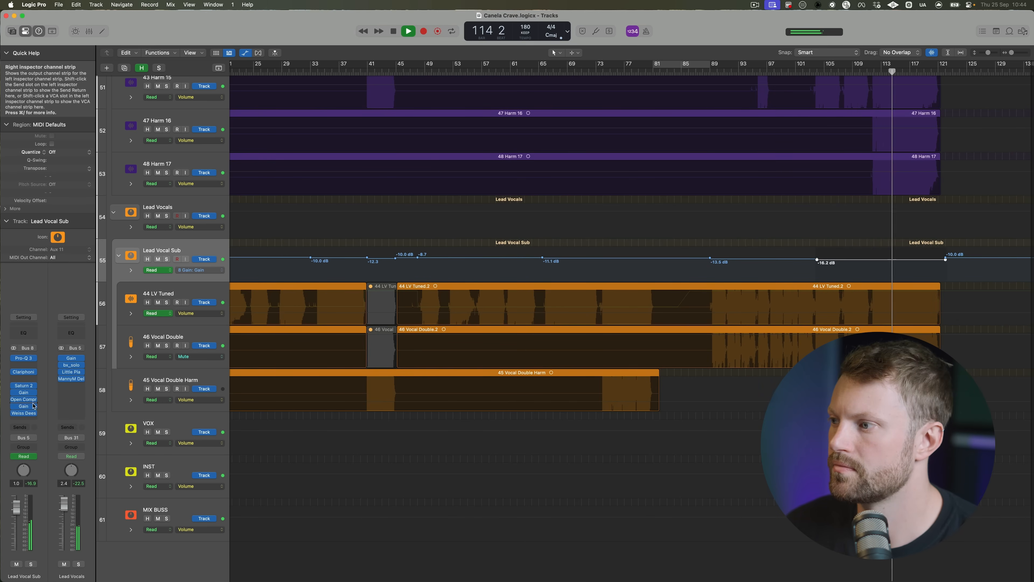
left_click(30, 419)
type("soothje")
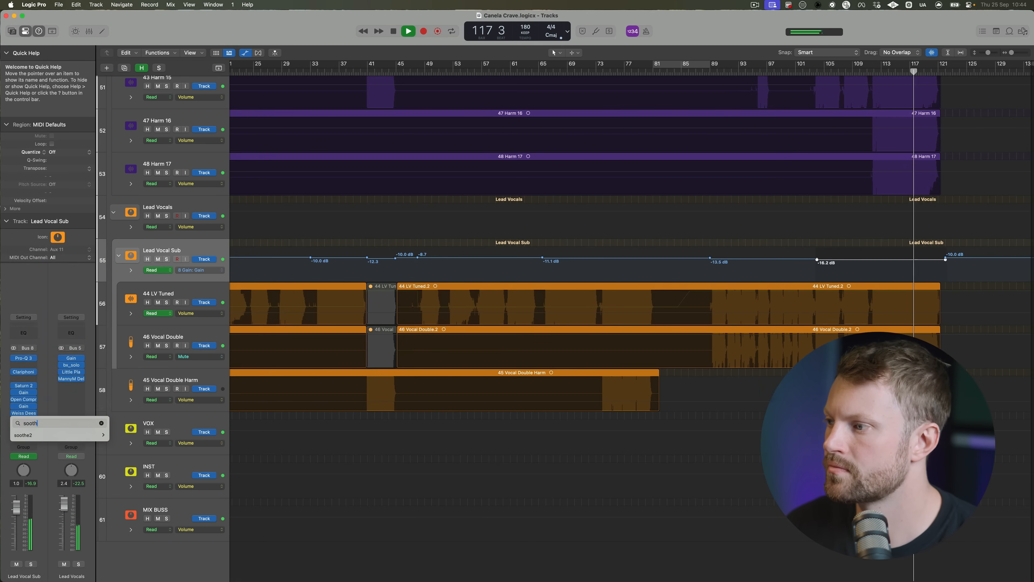
key("BackSpace")
key("BackSpace")
left_click(118, 435)
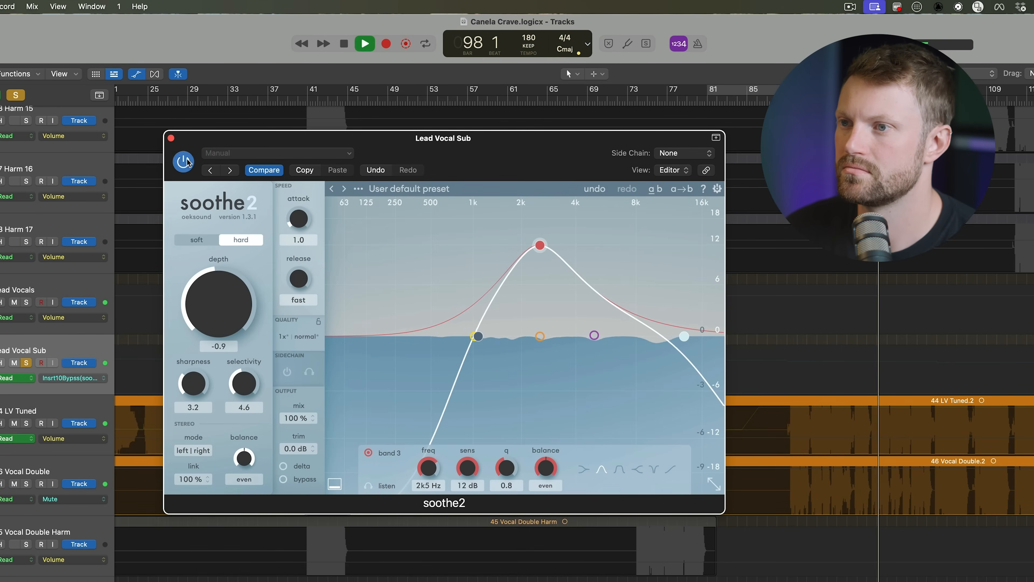
Step: Toggle soothe2's bypass for comparison, close it, and save the project with Lead Vocal Sub unsoloed
left_click(183, 162)
left_click(170, 138)
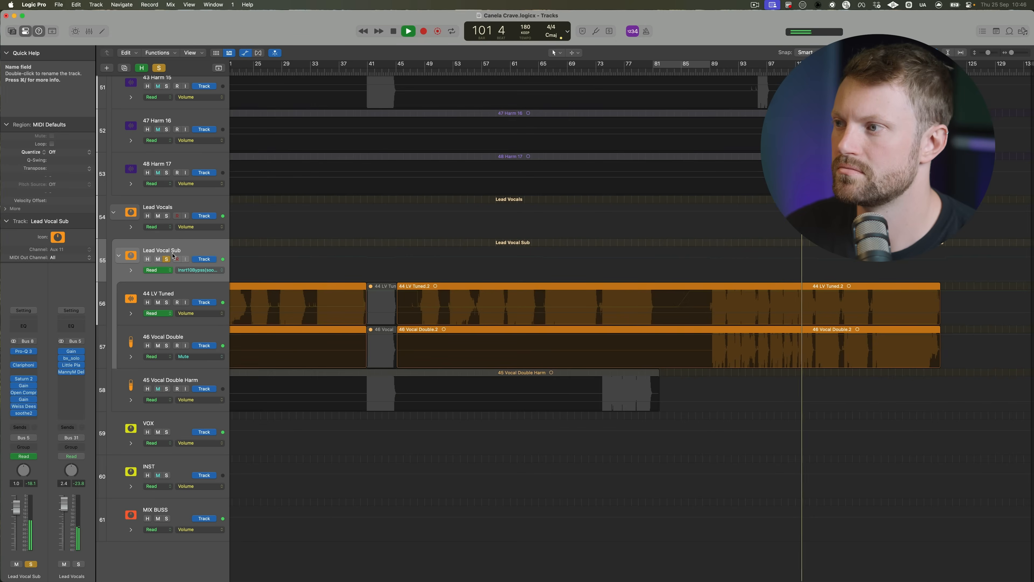
left_click(27, 363)
key("super+s")
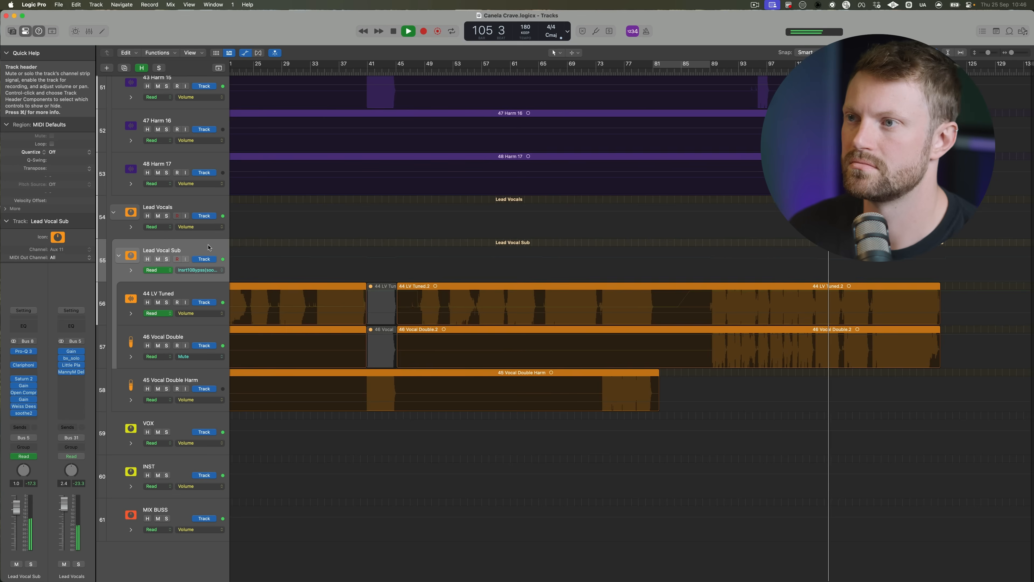
Step: Display the Lead Vocal Sub Gain automation, lower it slightly from about bar 111 to the end and save the project
key("a")
key("a")
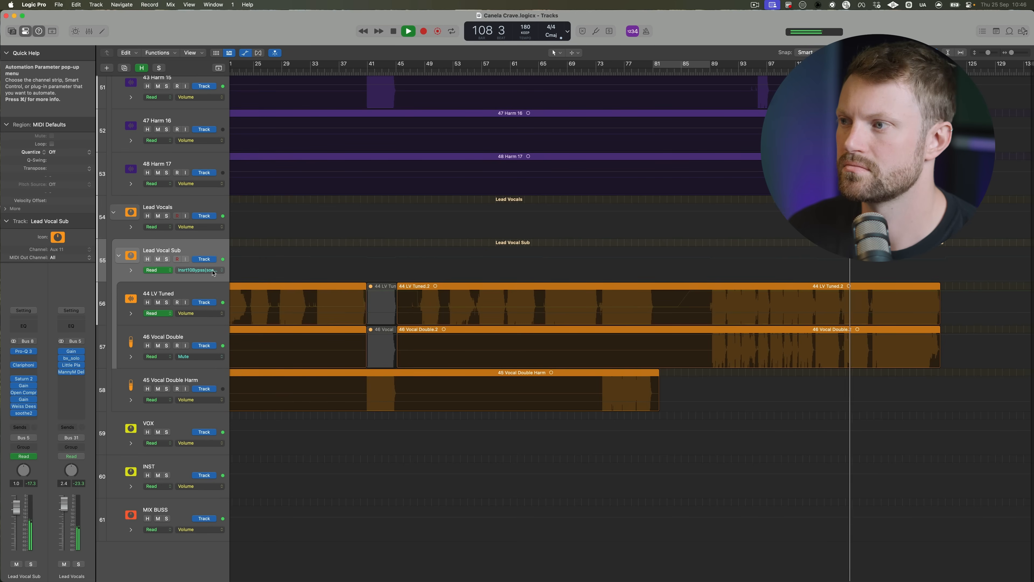
left_click(200, 270)
left_click(239, 411)
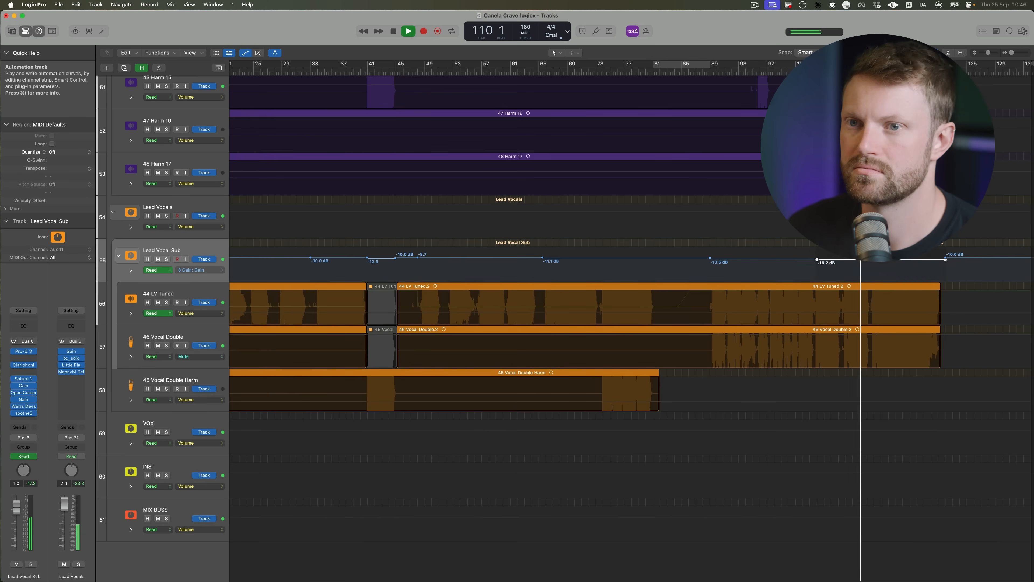
left_click_drag(872, 259, 908, 262)
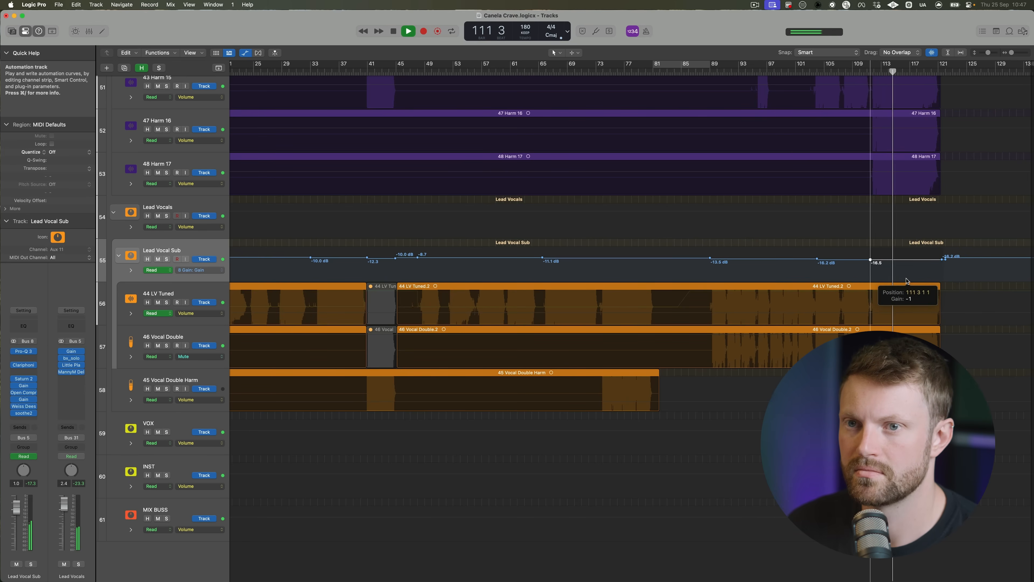
left_click_drag(904, 300, 903, 300)
key("super+s")
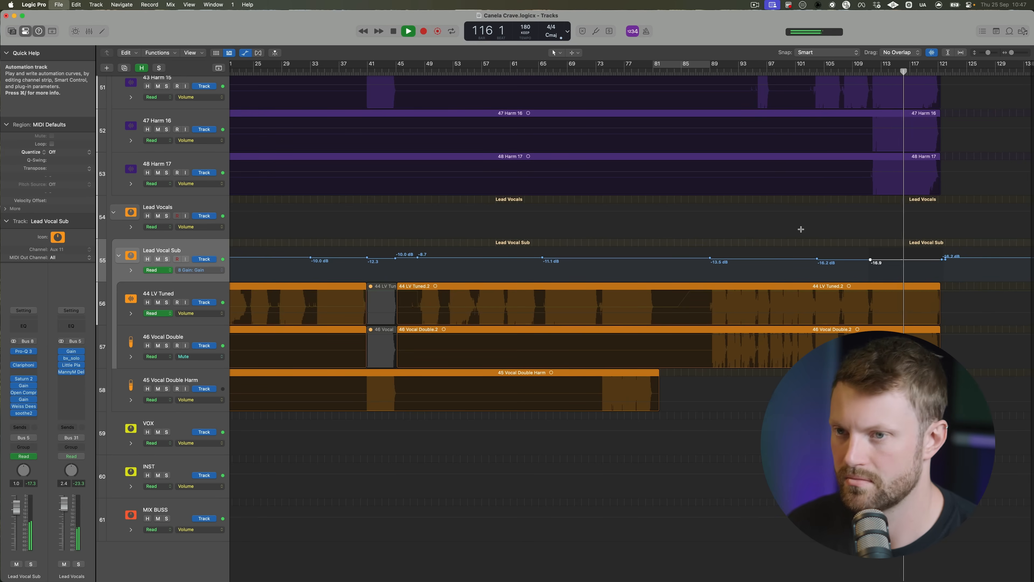
key("space")
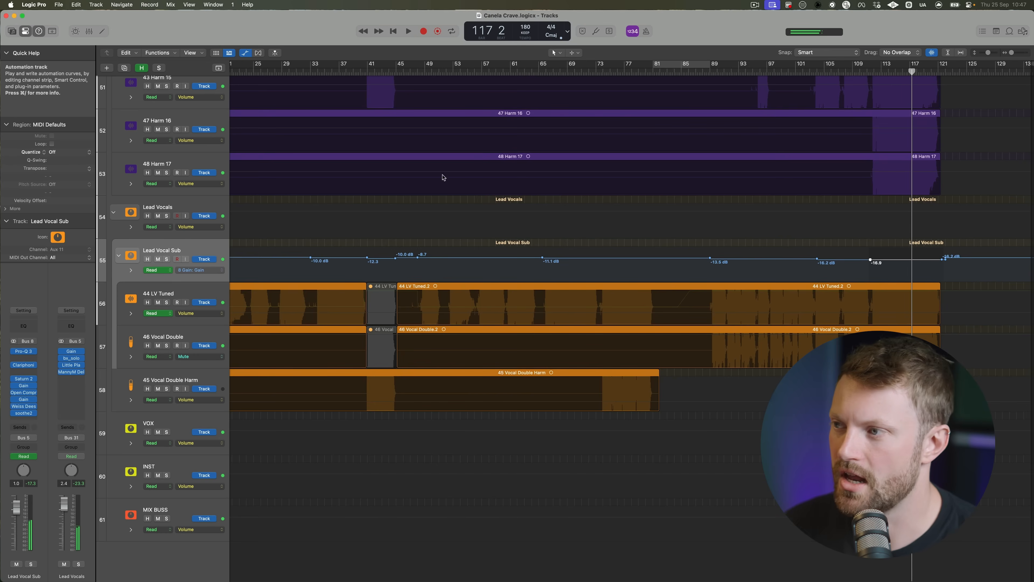
Step: Play the first verse from about bar 15 and review the Lead Vocal Sub Gain automation around bars 15 to 33
key("a")
scroll(394, 230, "left", 3)
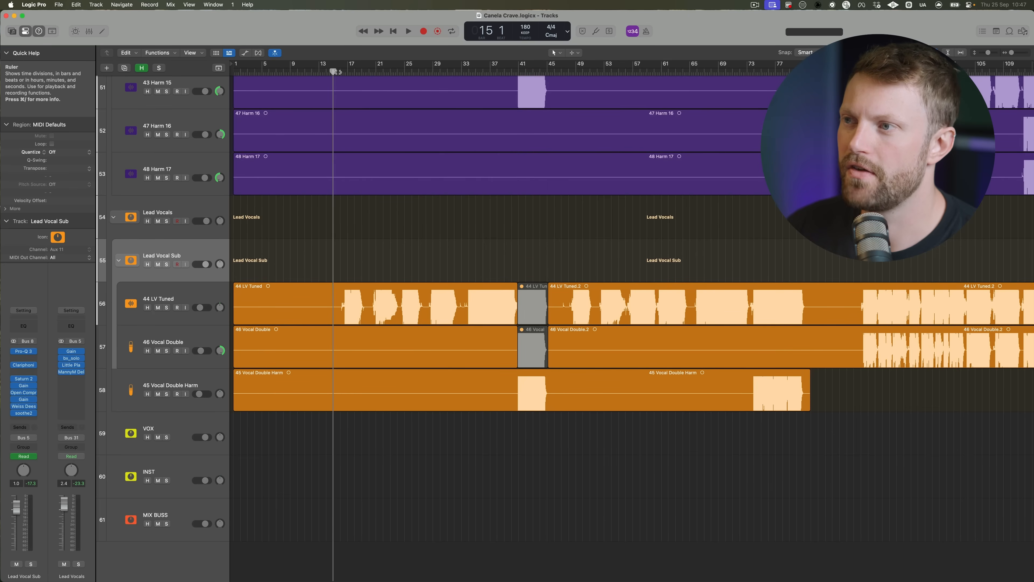
left_click_drag(333, 71, 340, 71)
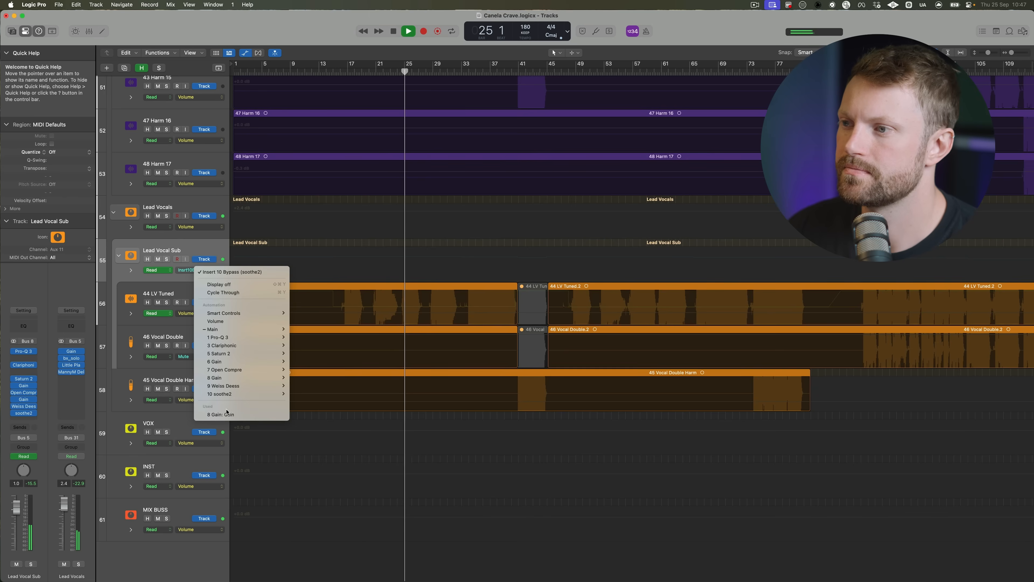
left_click(359, 274)
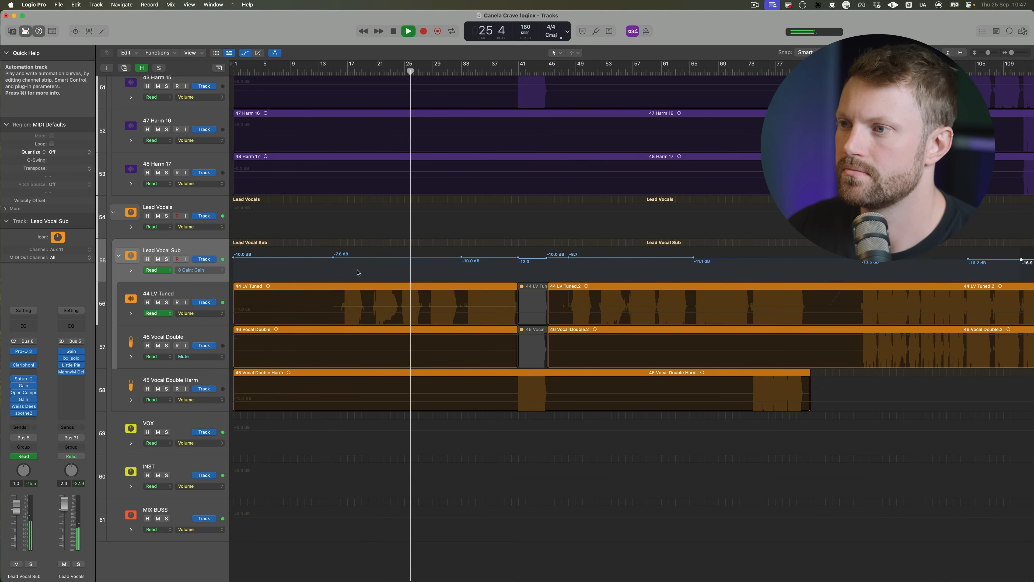
left_click(357, 259)
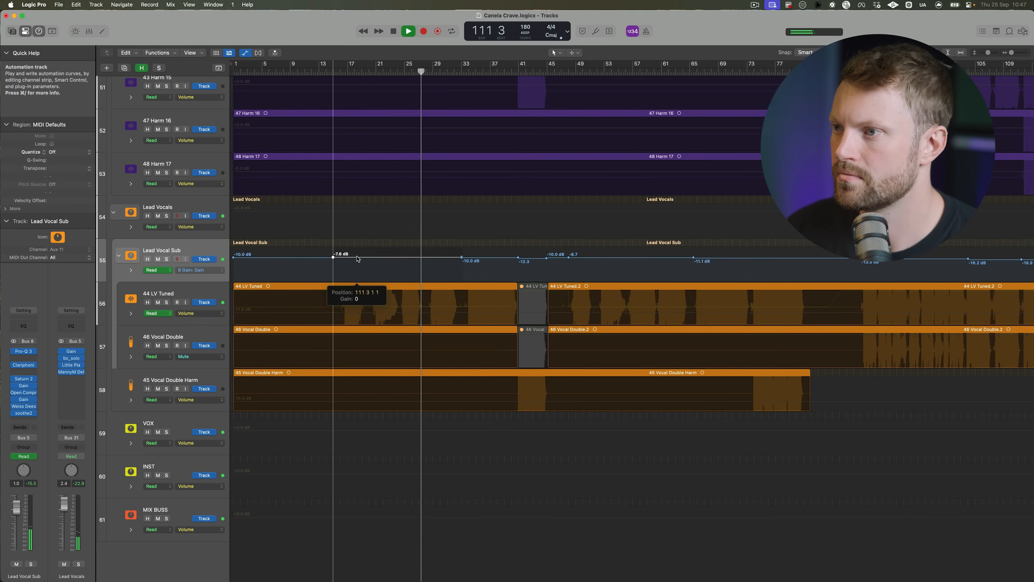
scroll(357, 258, "up", 5)
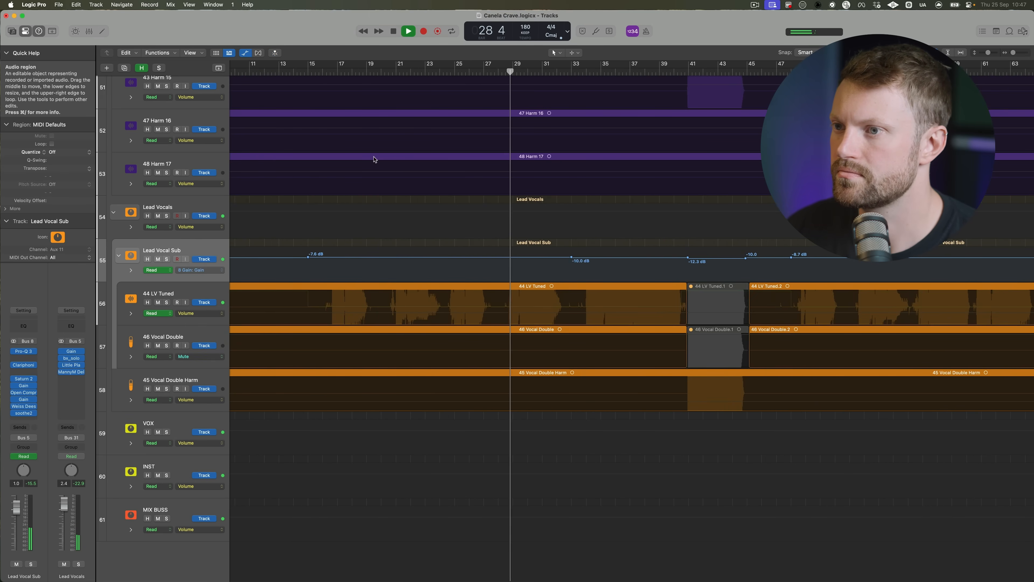
left_click(390, 89)
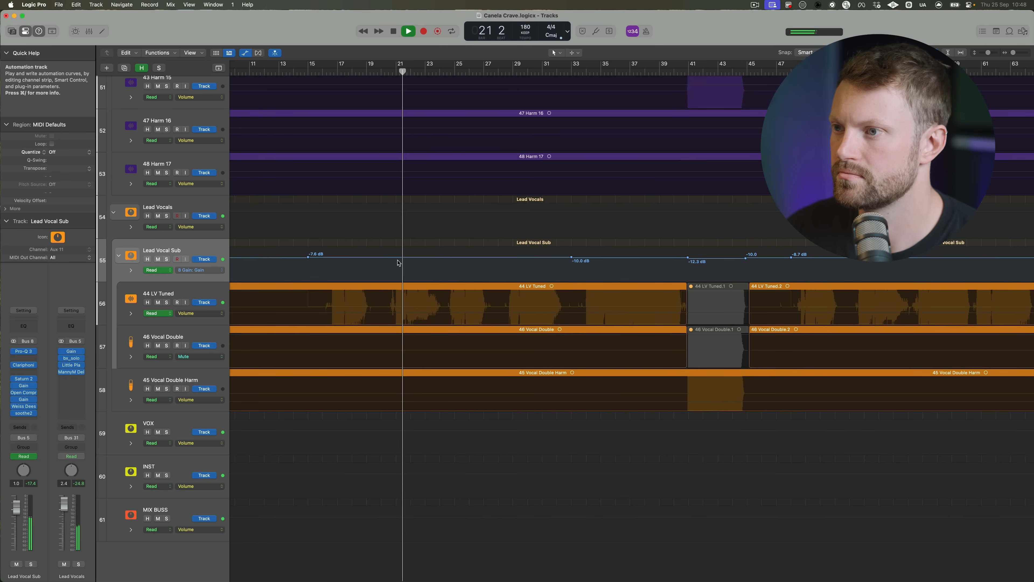
Step: Add four Gain automation points on Lead Vocal Sub between about bars 21 and 24 and raise the middle two by about 7 dB
left_click(417, 257)
left_click(428, 257)
left_click(439, 257)
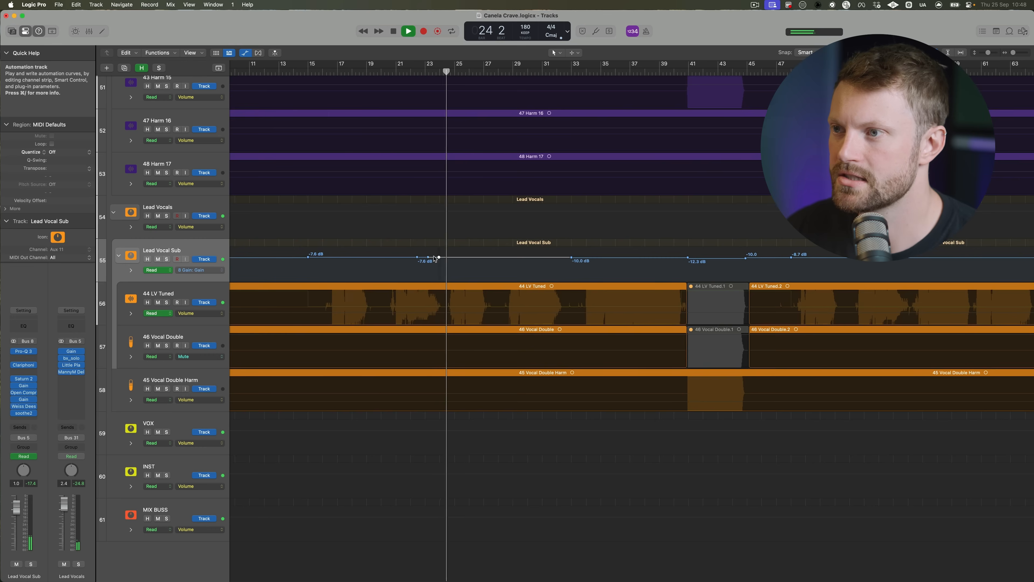
left_click(407, 257)
key("space")
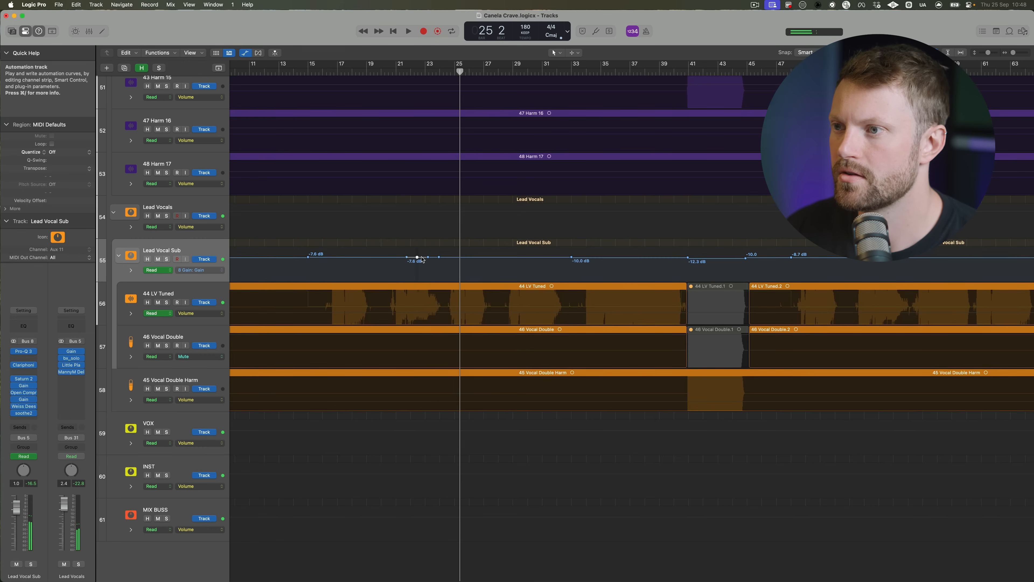
left_click_drag(422, 257, 421, 254)
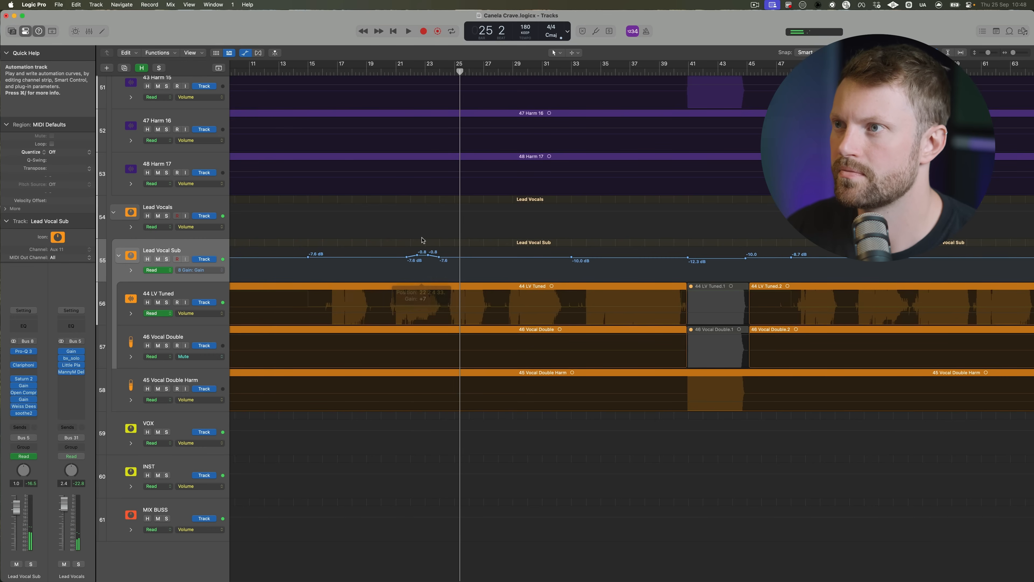
Step: Shape the Lead Vocal Sub Gain automation between about bars 22 and 24 with points at -3.5, -10.3 and -2.9 dB while playing the passage
left_click(388, 72)
key("space")
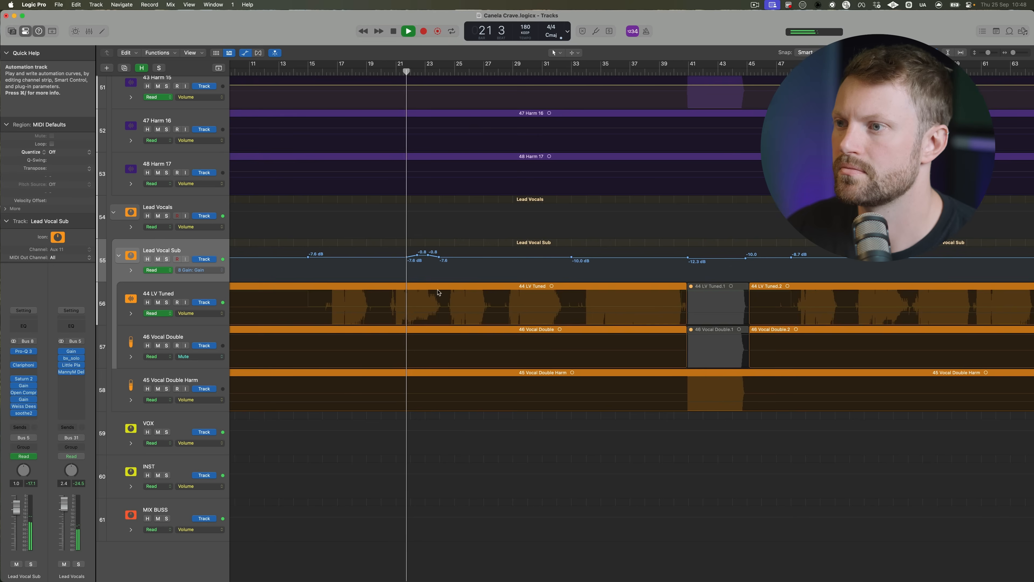
left_click(424, 256)
left_click(428, 255)
key("space")
key("space")
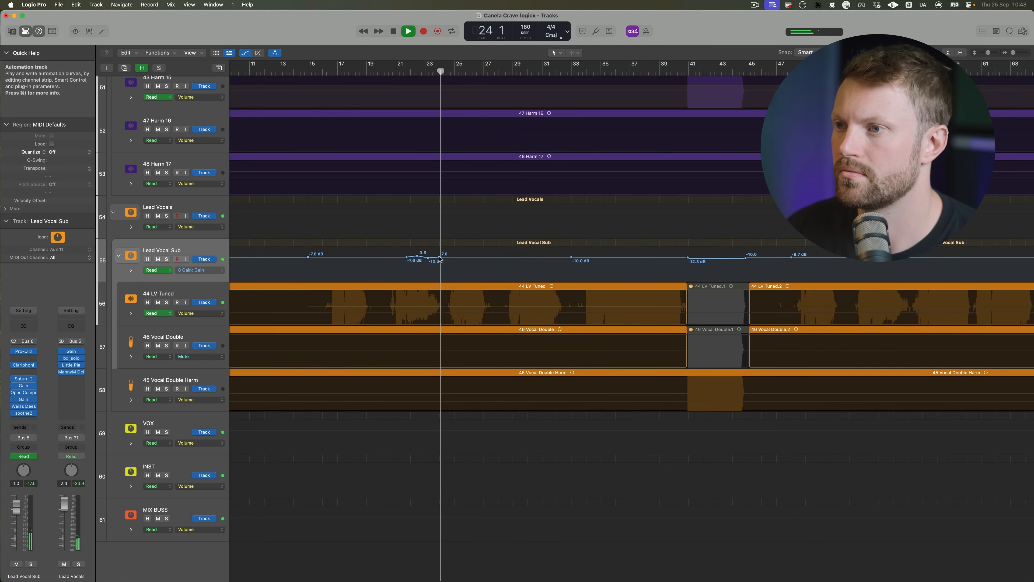
left_click_drag(436, 257, 436, 256)
key("space")
key("space")
scroll(435, 255, "up", 5)
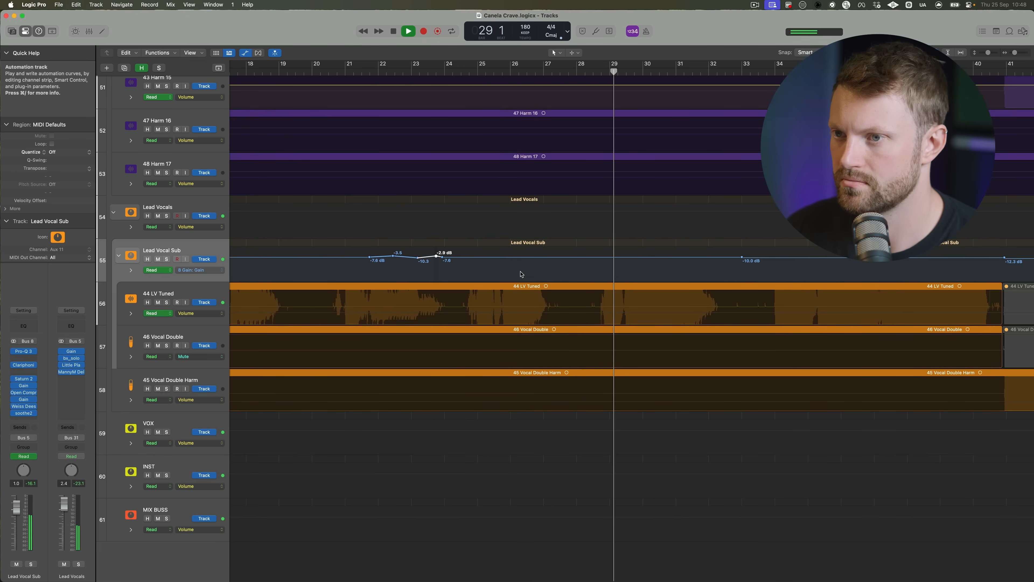
Step: Add Lead Vocal Sub Gain points for a +0.5 dB peak near bar 29 and a -15.7 dB dip near bar 31, and replay them
left_click(598, 257)
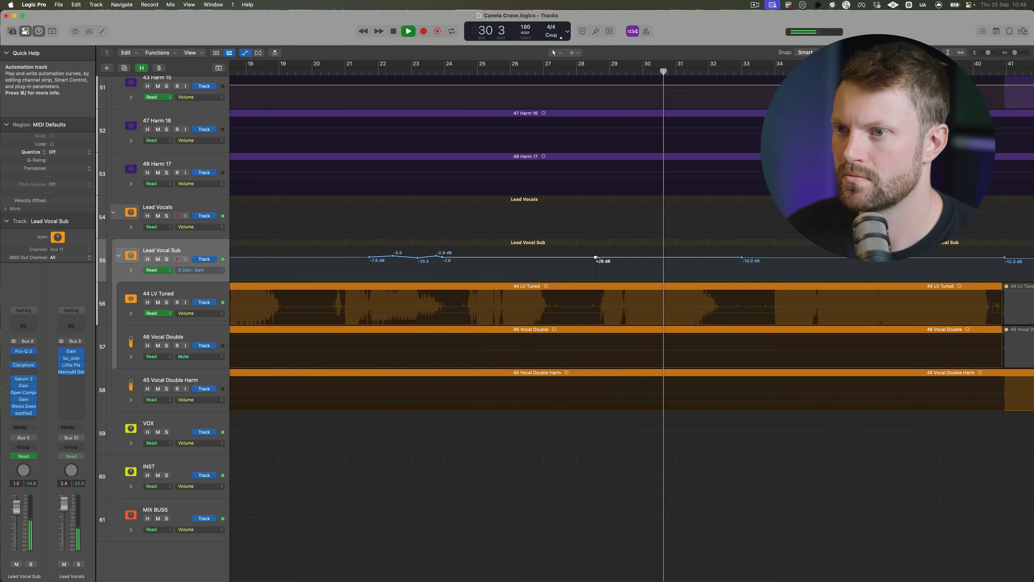
left_click_drag(600, 257, 600, 254)
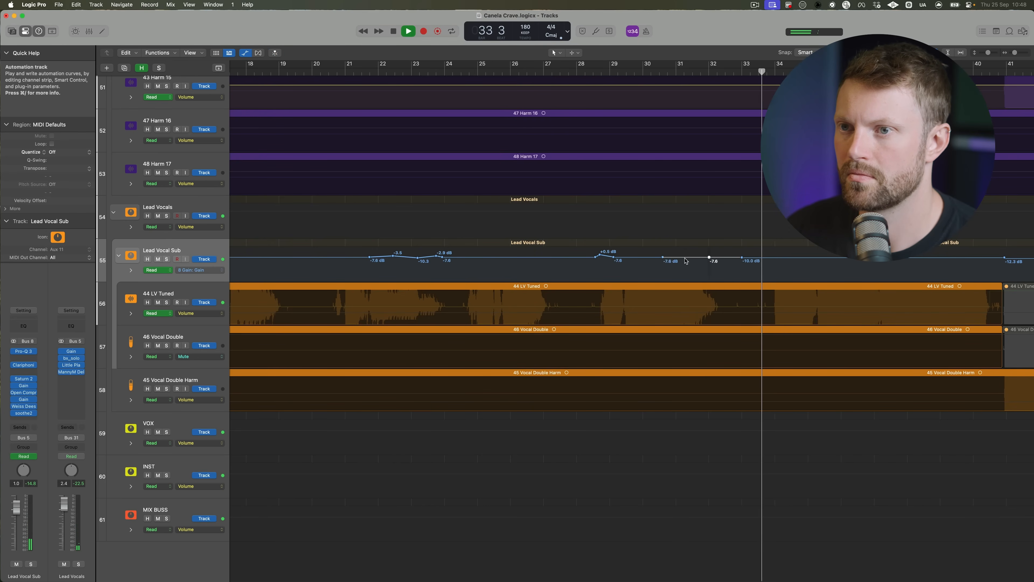
left_click_drag(685, 257, 690, 259)
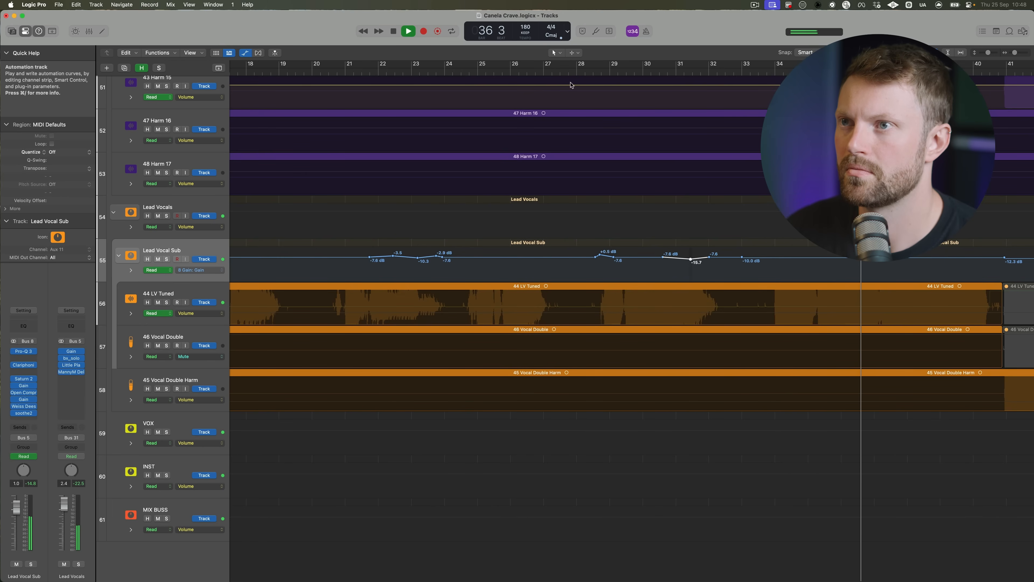
left_click(574, 73)
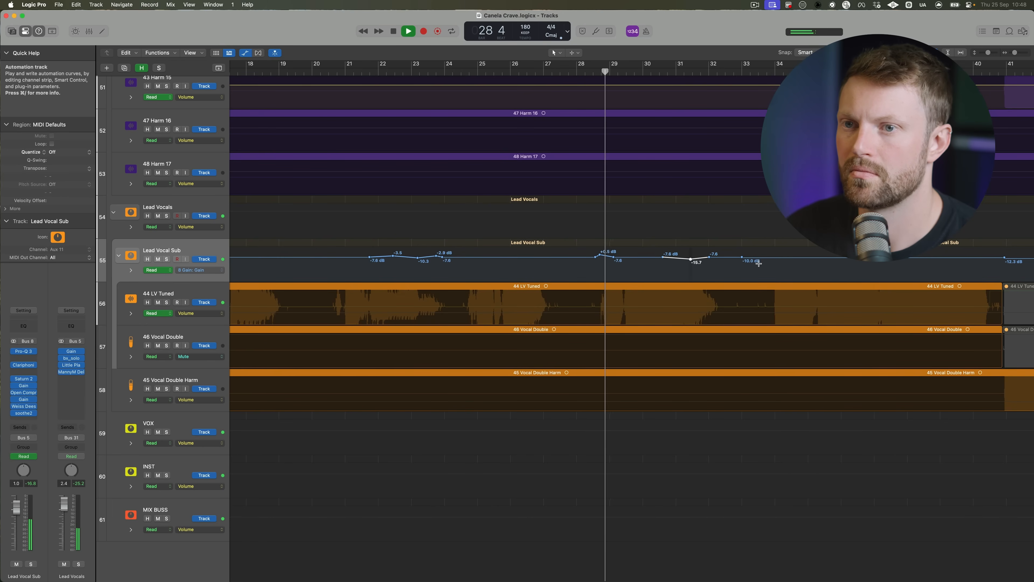
Step: Lower the Lead Vocal Sub Gain automation from bar 33 to about -11.2 dB
scroll(700, 266, "right", 3)
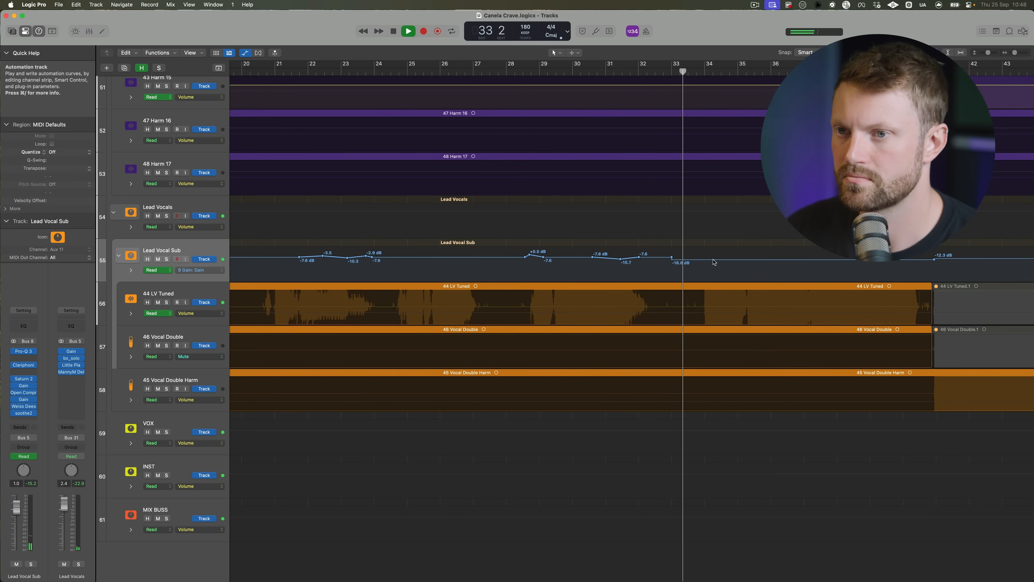
left_click(715, 260)
left_click_drag(715, 261, 715, 259)
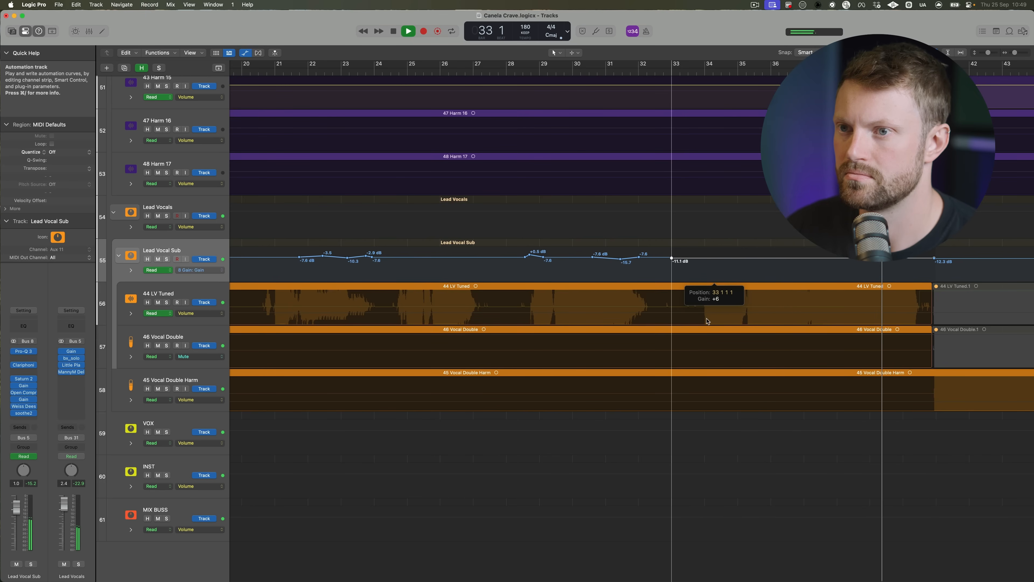
left_click_drag(707, 321, 707, 325)
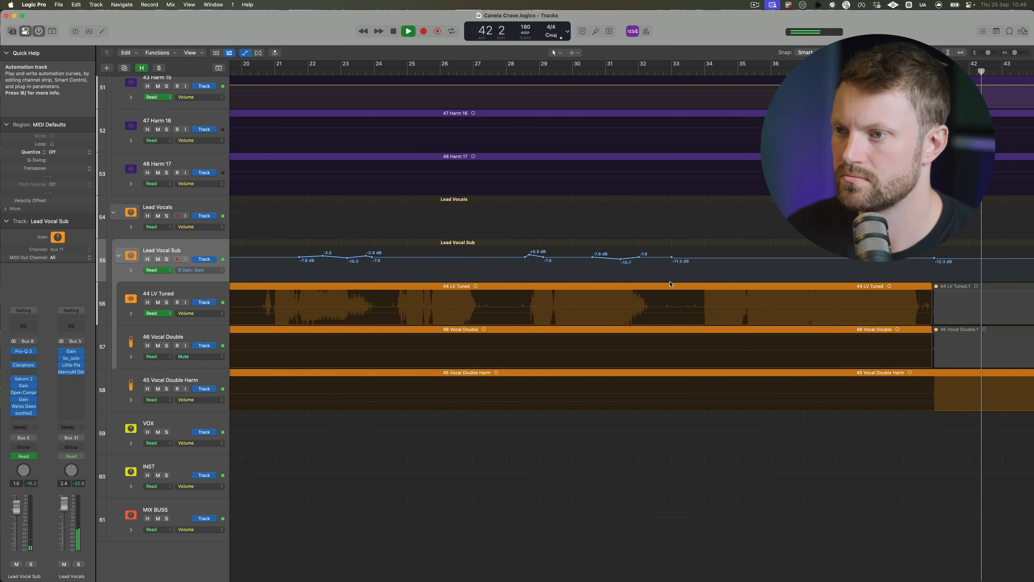
Step: Hide the automation, shrink the track heights so the whole session fits, and open the mixer
scroll(671, 285, "down", 10)
key("a")
scroll(478, 241, "up", 8)
scroll(477, 241, "up", 15)
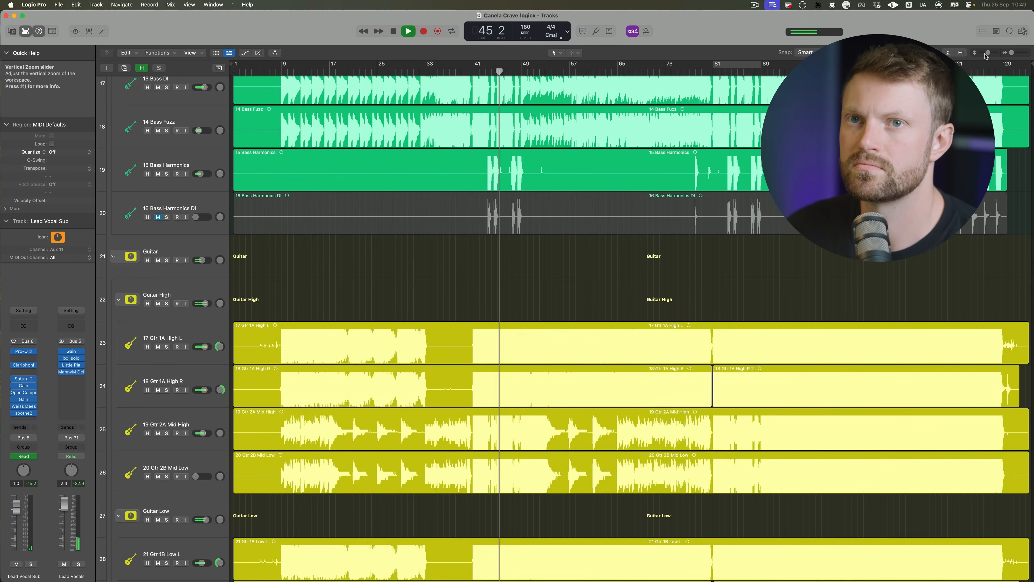
left_click_drag(986, 57, 982, 57)
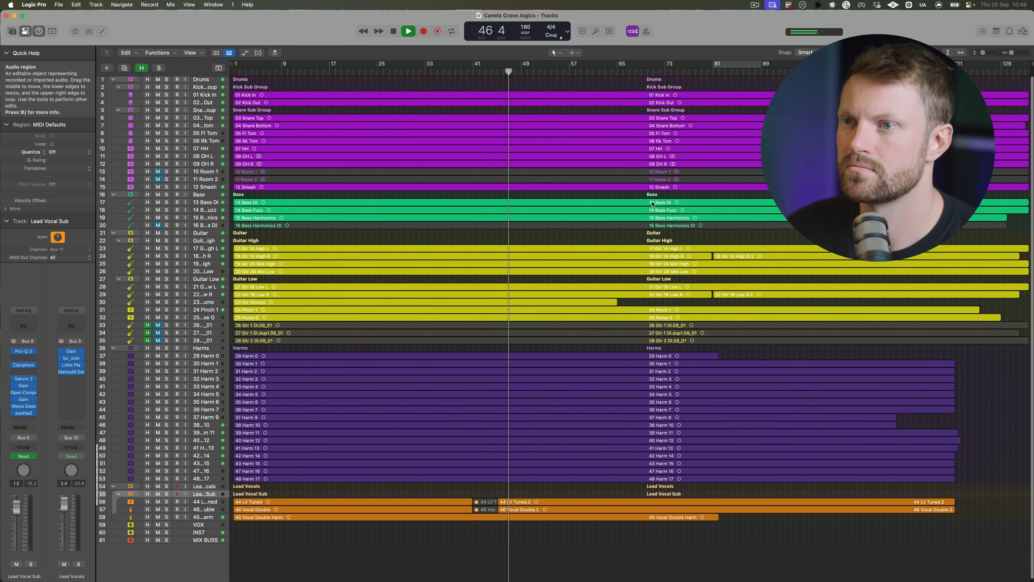
key("x")
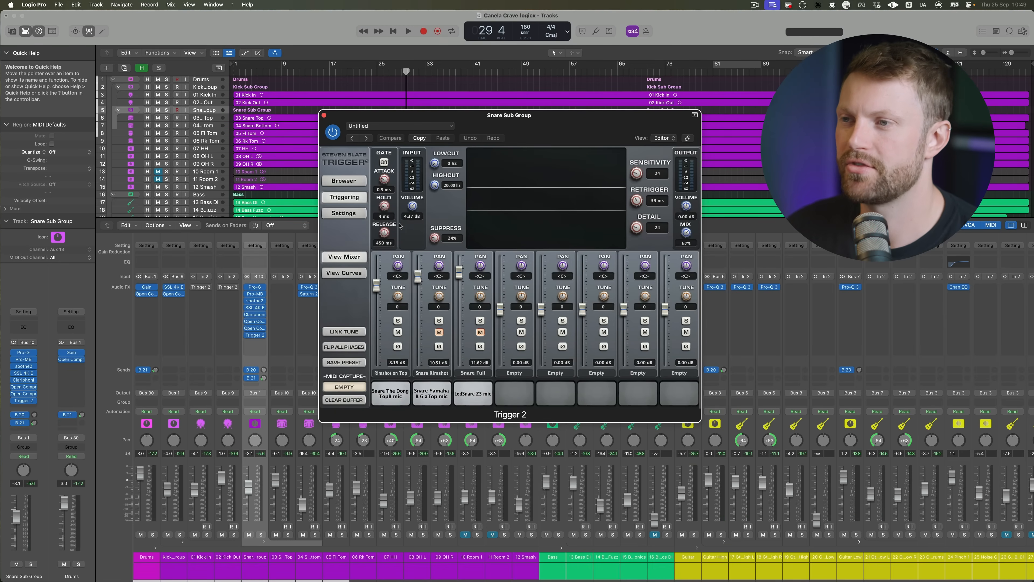
Step: Move the Snare Sub Group's Trigger 2 window aside, set the group's solo state, and toggle Trigger 2's bypass to compare the snare
left_click_drag(526, 117, 645, 117)
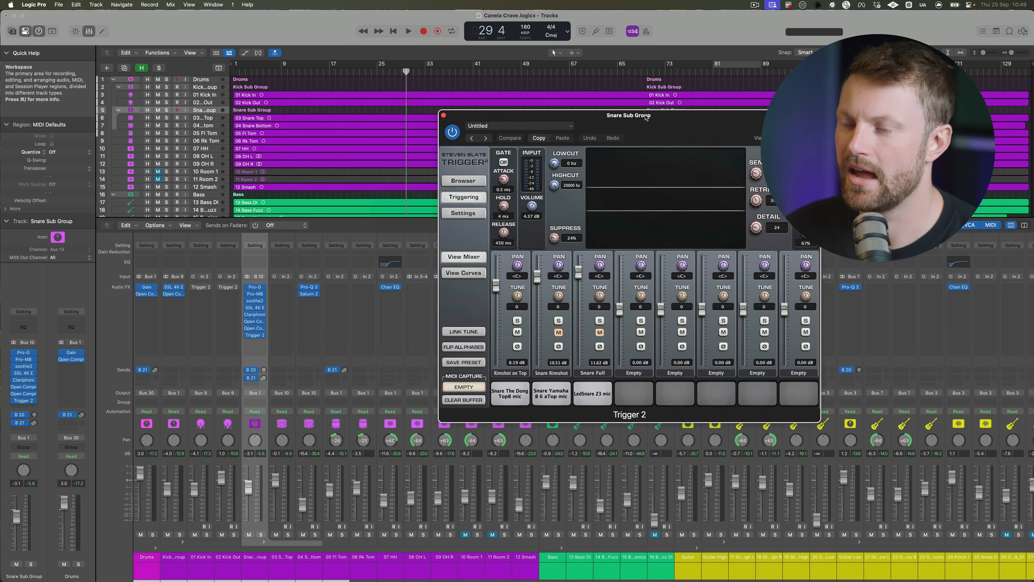
left_click(261, 535)
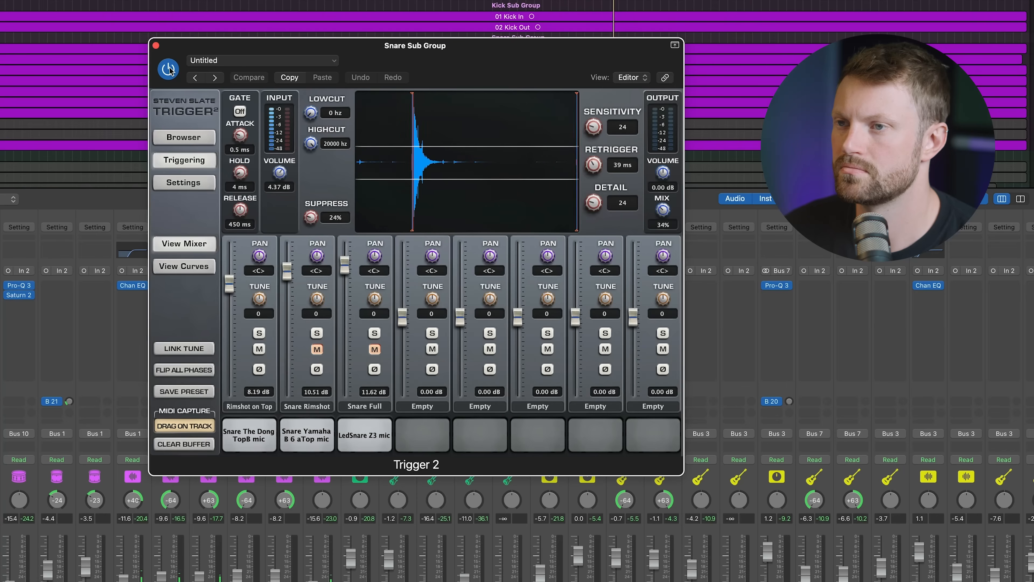
left_click(452, 131)
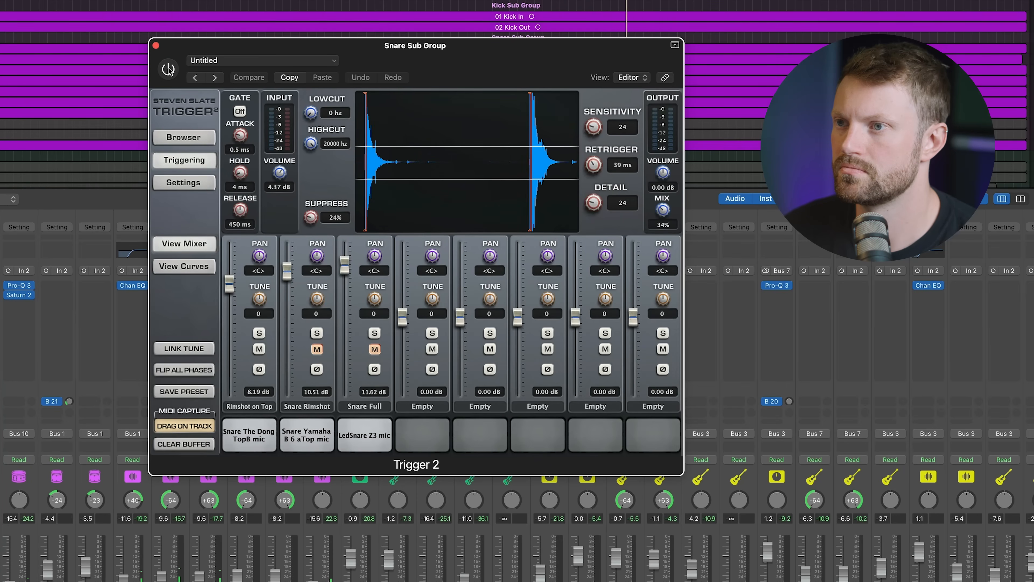
left_click(169, 69)
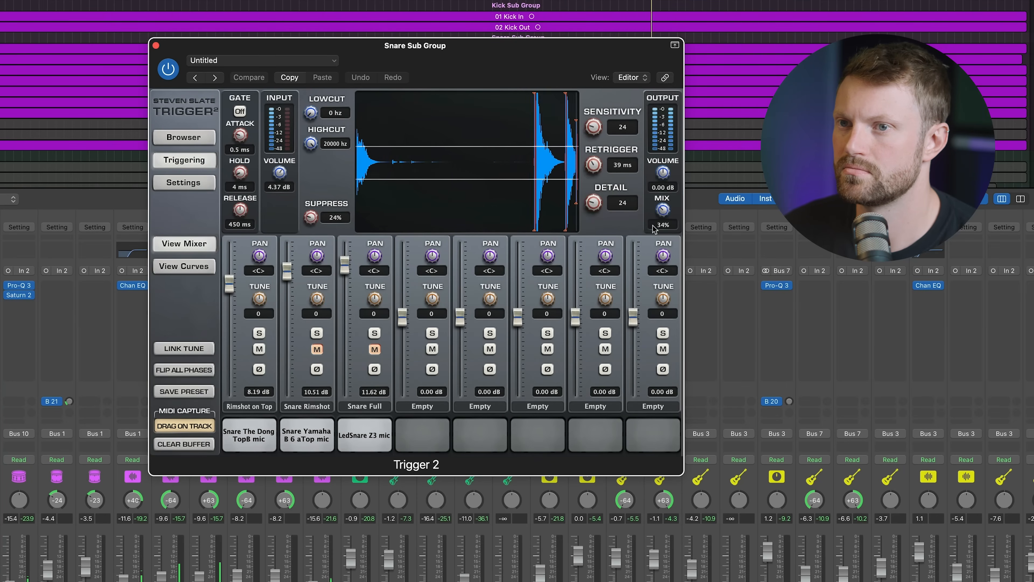
Step: Set Trigger 2's mix on the Snare Sub Group to 40%, compare it against bypass, and close the plug-in
left_click(657, 213)
left_click_drag(657, 211, 657, 205)
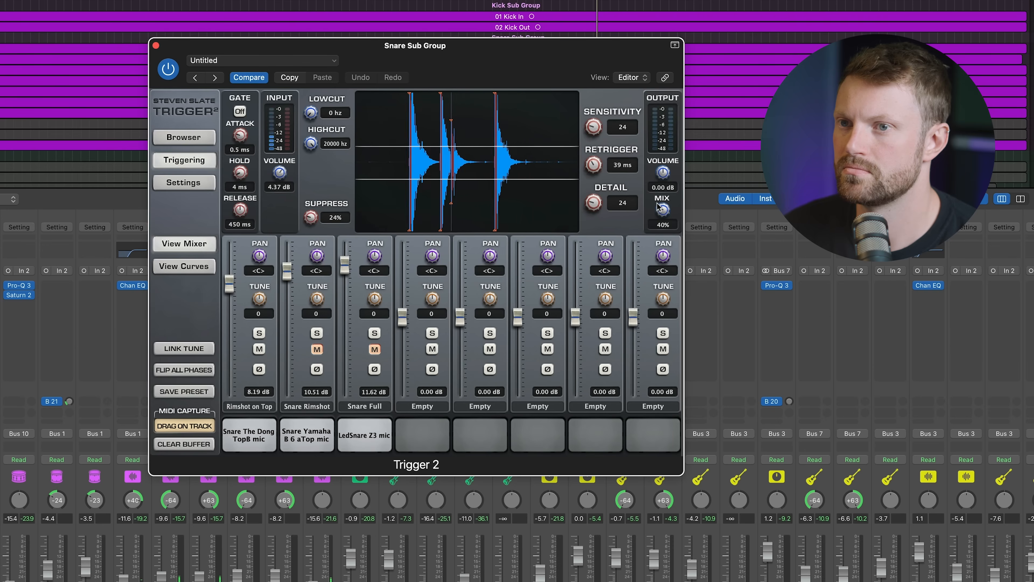
left_click(169, 69)
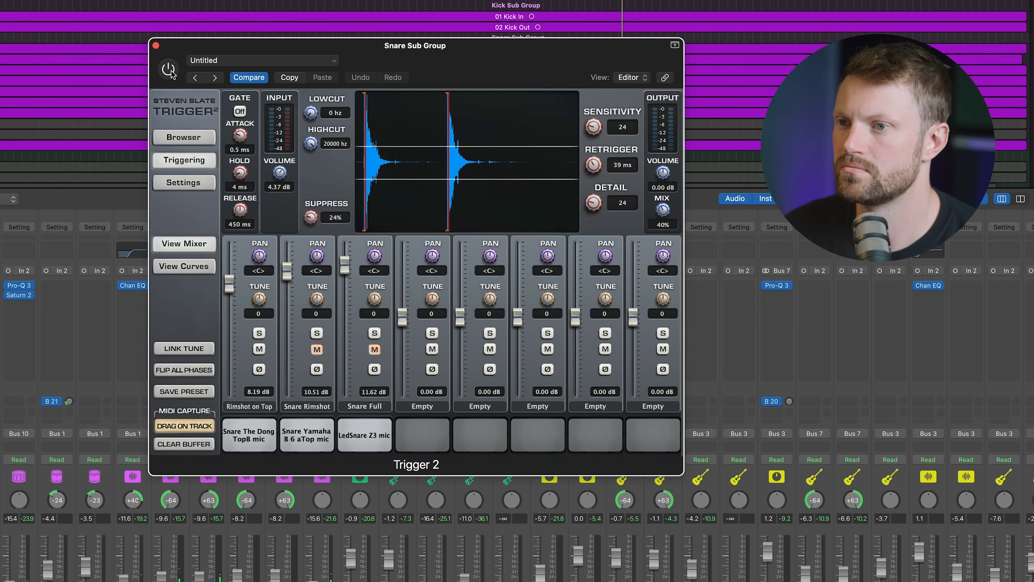
left_click(168, 69)
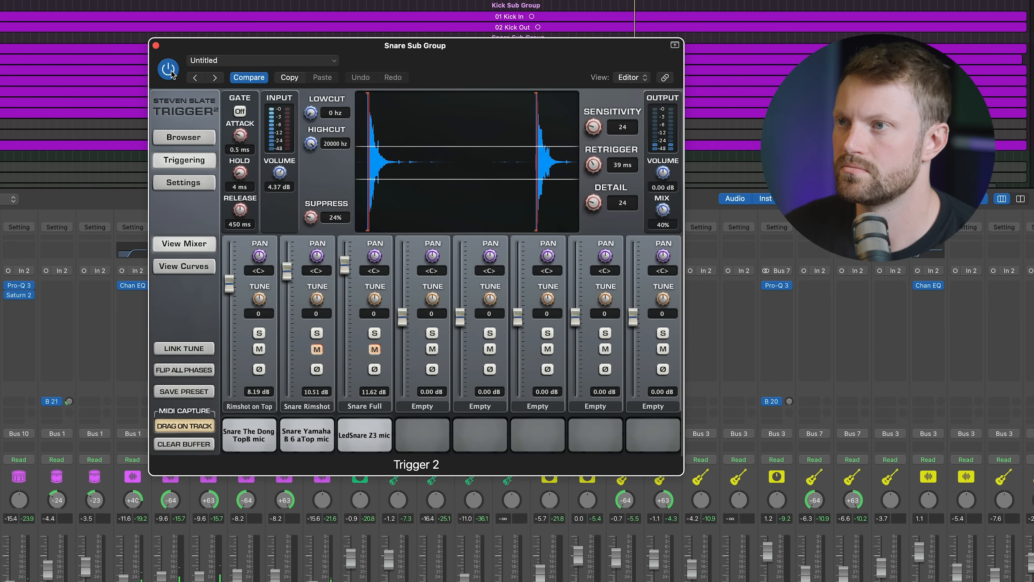
left_click(155, 45)
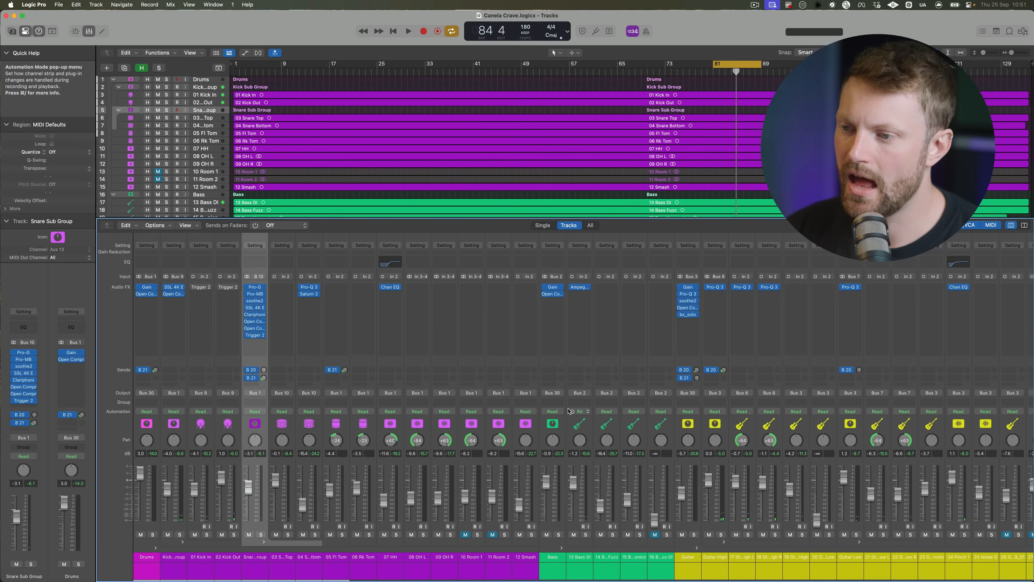
Step: Look over the remaining mixer channels, hide the mixer, and enlarge the track heights down to the vocal tracks
scroll(569, 411, "right", 15)
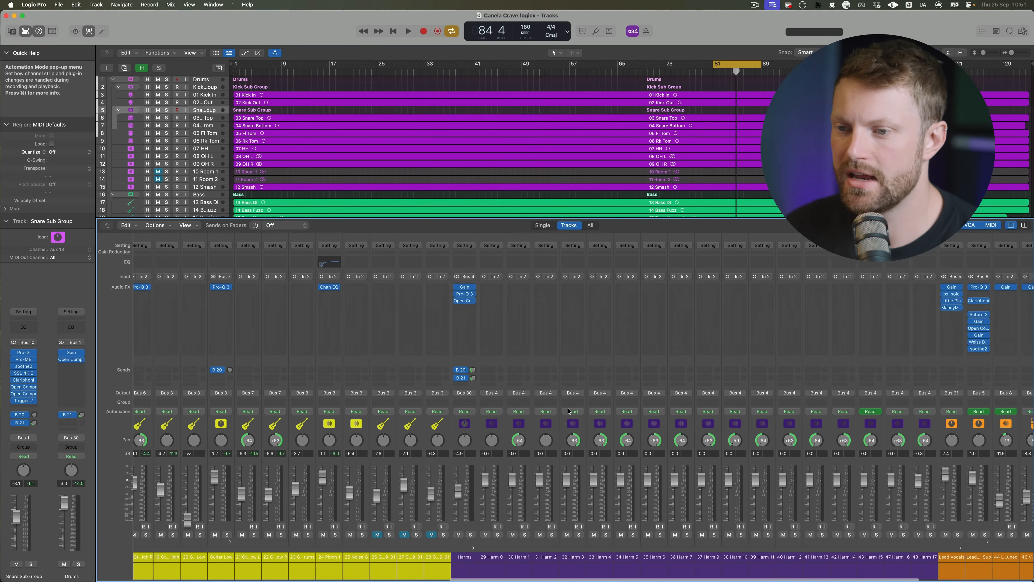
key("x")
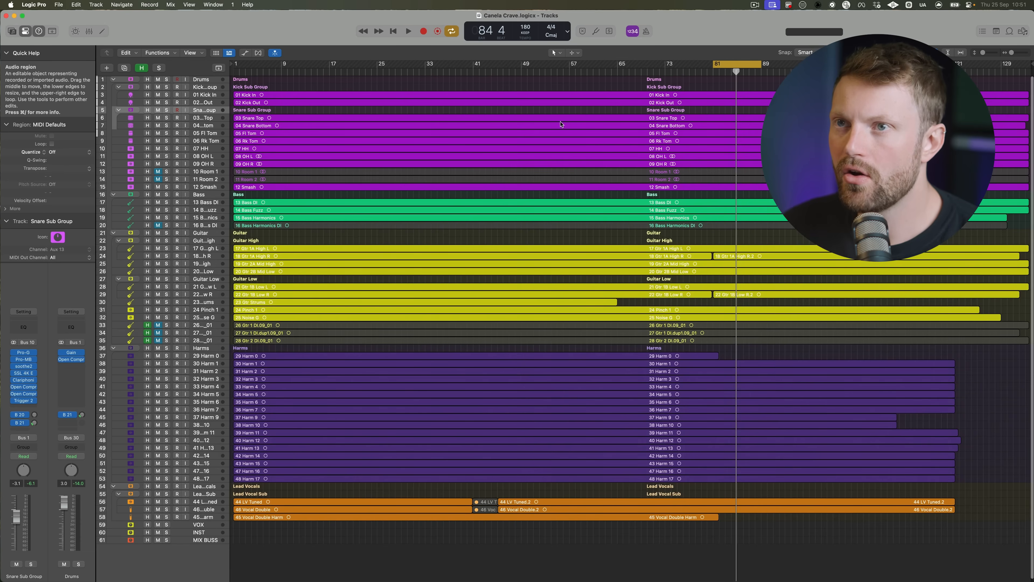
left_click_drag(985, 55, 997, 53)
scroll(631, 316, "down", 10)
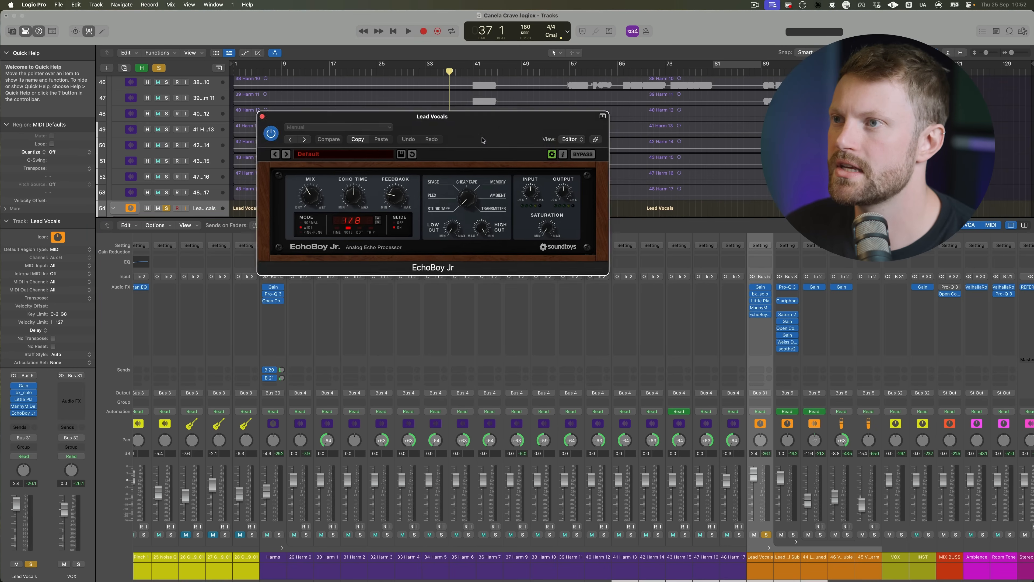
Step: Move the Lead Vocals EchoBoy Jr window aside, hide the mixer, and set a cycle range from bar 17 to bar 26
left_click_drag(482, 140, 716, 282)
key("x")
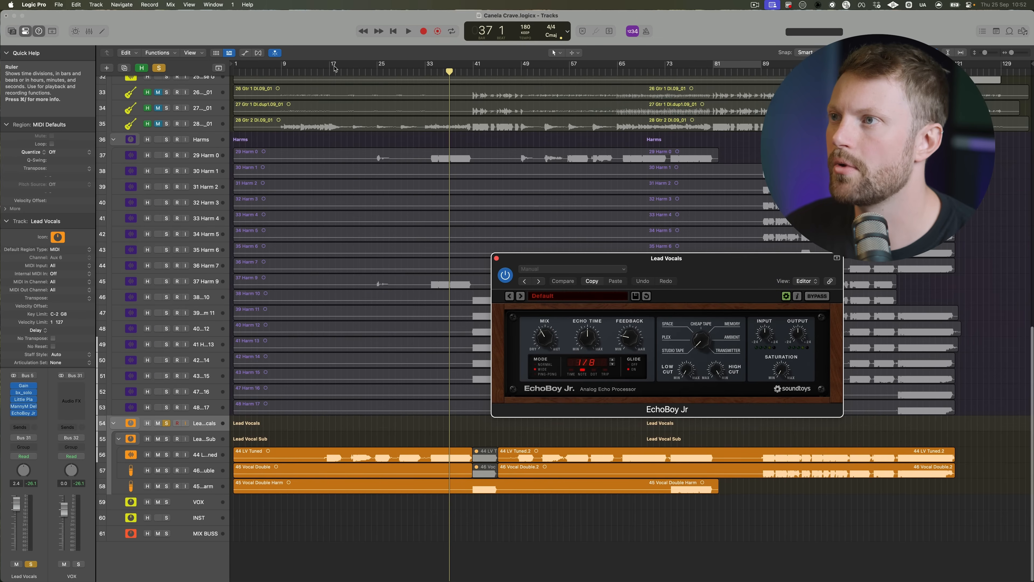
left_click_drag(331, 64, 383, 65)
left_click(363, 65)
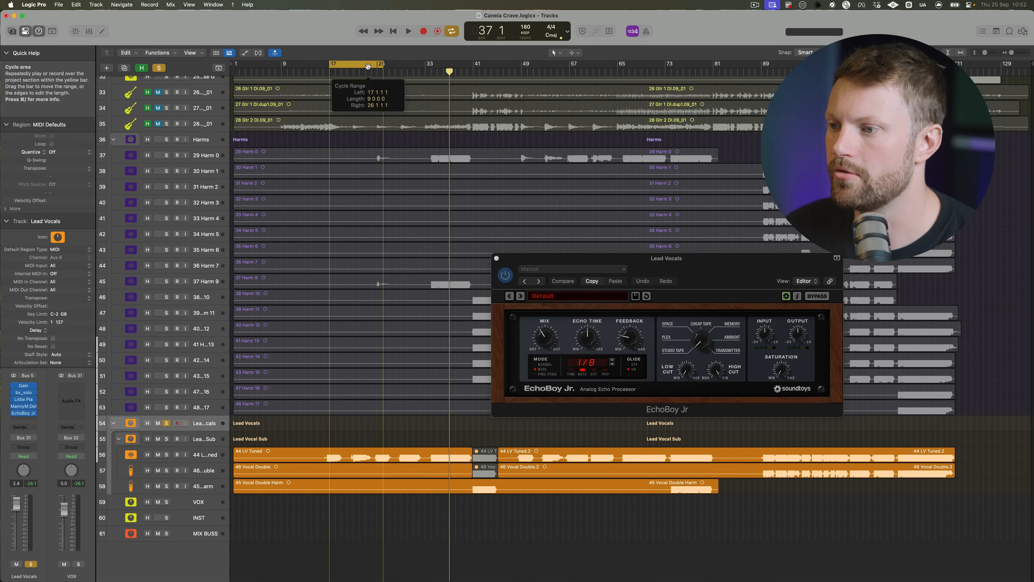
left_click(360, 67)
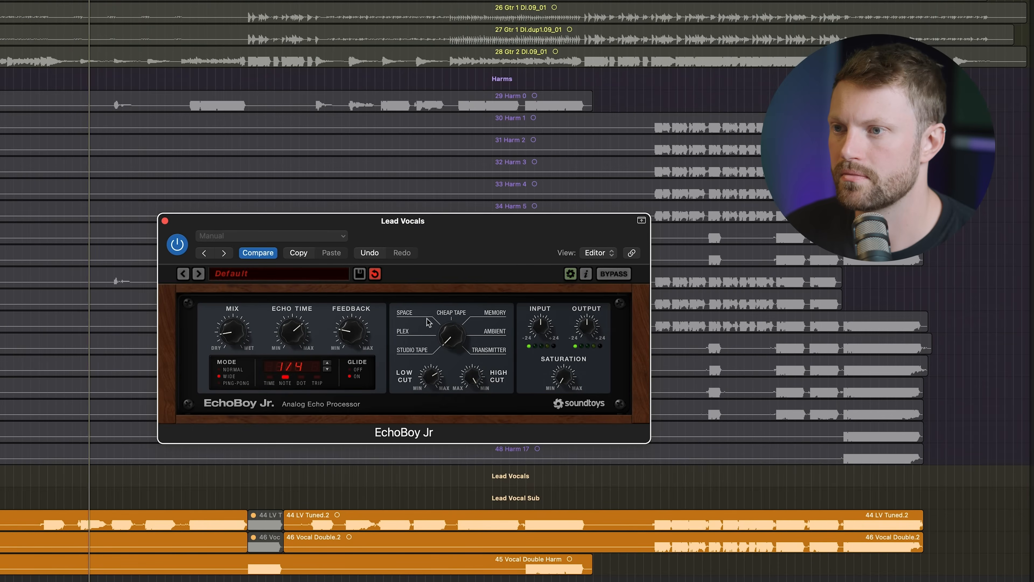
Step: Audition EchoBoy Jr's Plex, Cheap Tape and Space styles on Lead Vocals, choose Transmitter, and turn the mix down towards dry
key("space")
left_click_drag(458, 333, 457, 323)
key("space")
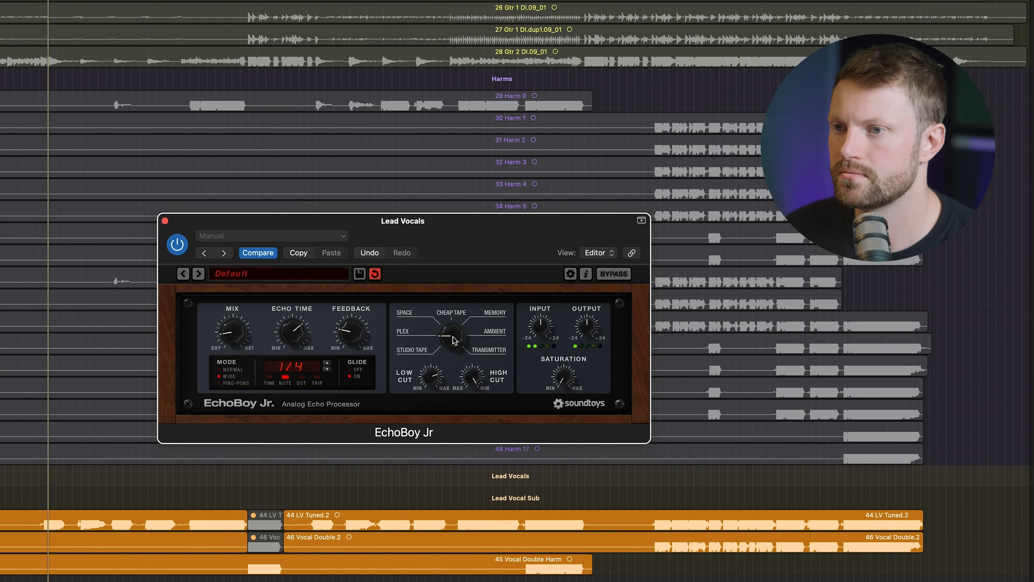
left_click_drag(453, 340, 456, 342)
key("space")
key("space")
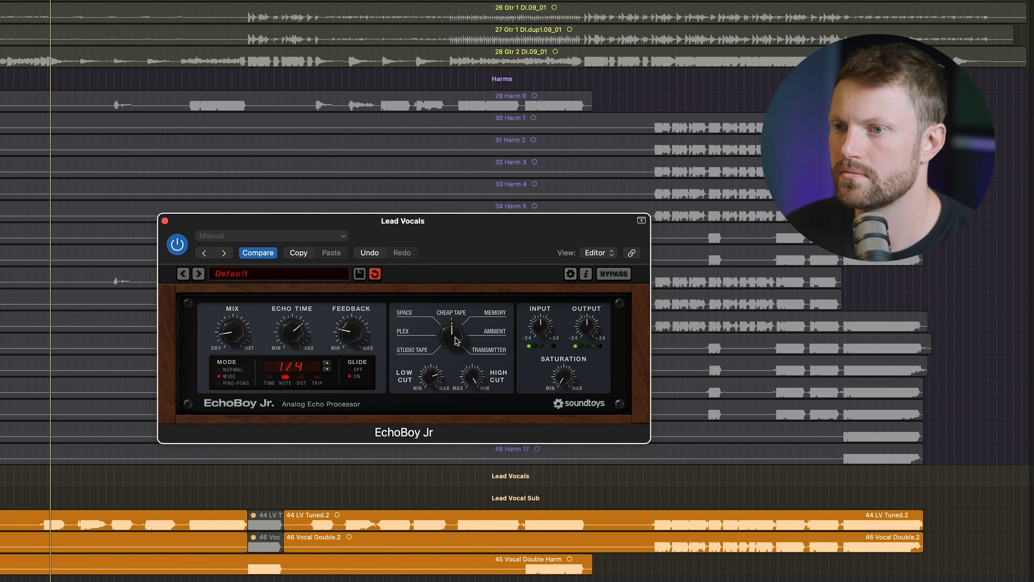
left_click_drag(450, 338, 452, 343)
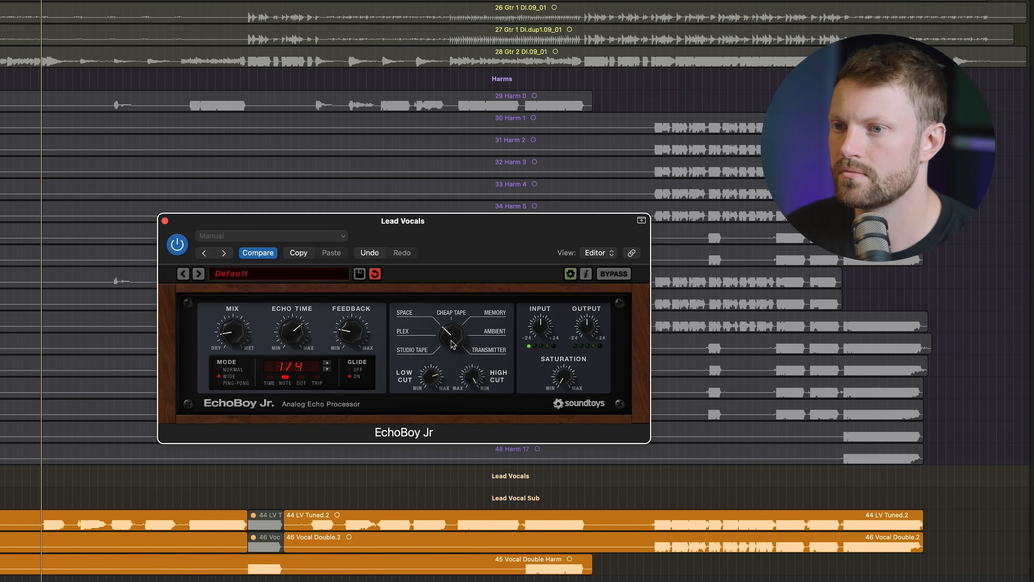
left_click_drag(453, 342, 464, 175)
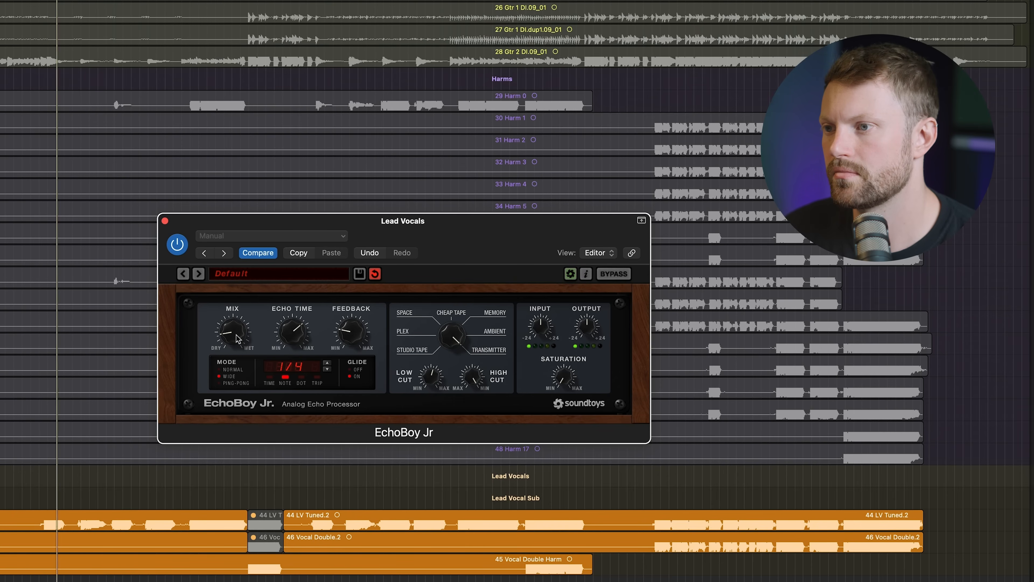
left_click_drag(238, 343, 232, 350)
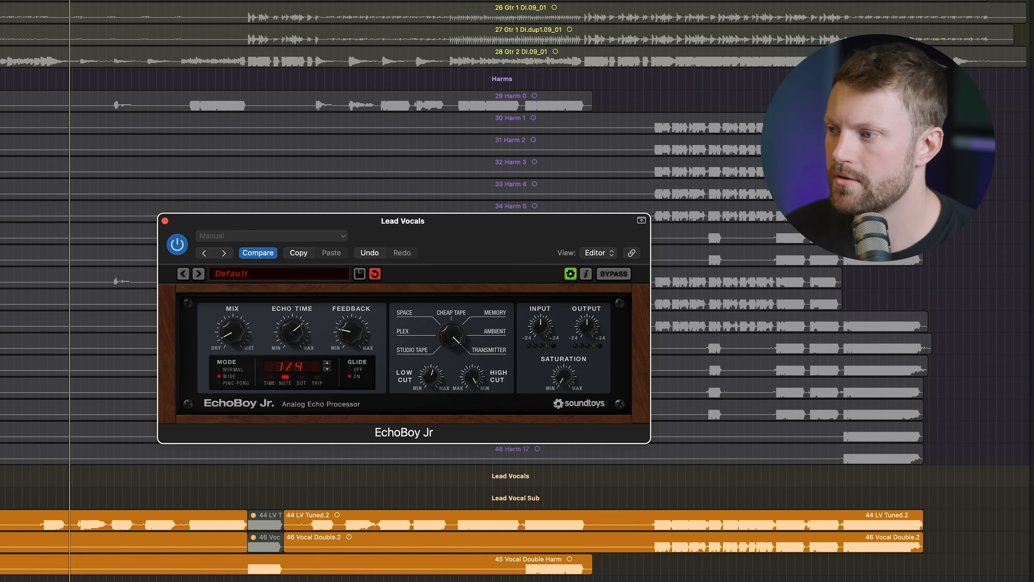
Step: Unsolo Lead Vocals to hear the delay in the full mix, zoom in on the first verse, and save the project
key("s")
key("super+Right")
key("super+Right")
key("super+Right")
key("super+Right")
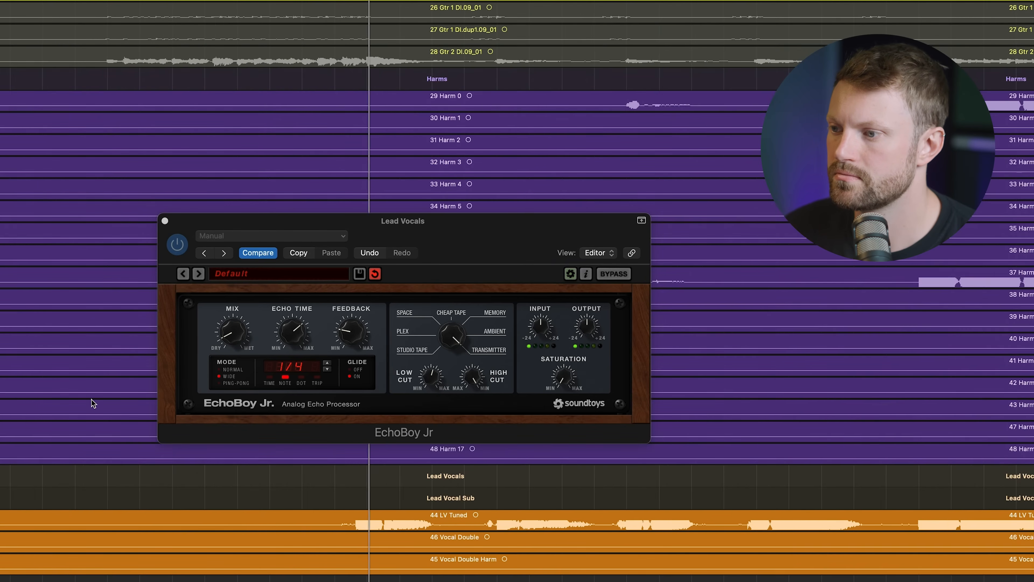
key("super+s")
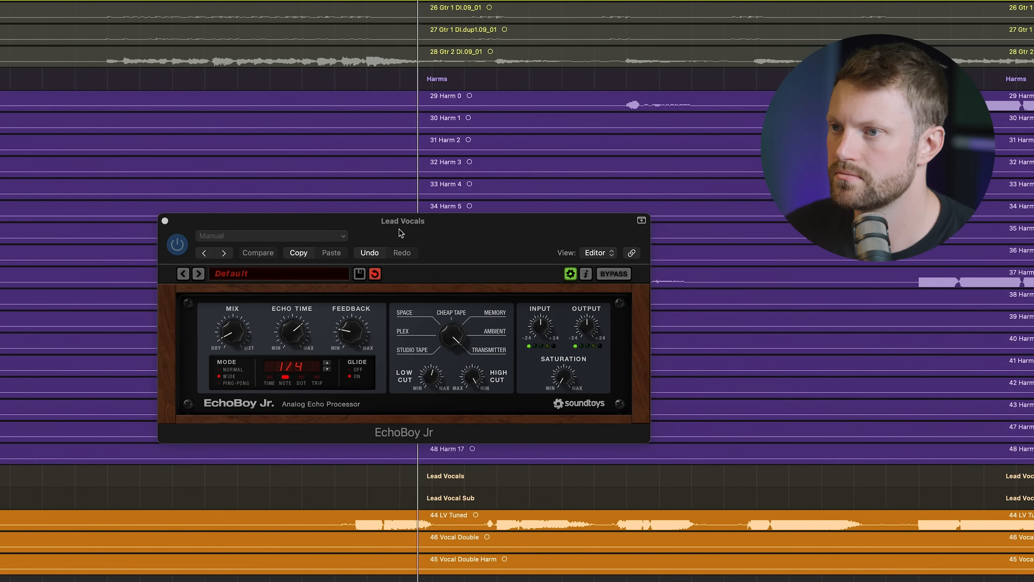
Step: Set EchoBoy Jr to Normal mode, fine-tune its mix to a low, mostly dry level, and save the project
left_click_drag(232, 336, 233, 318)
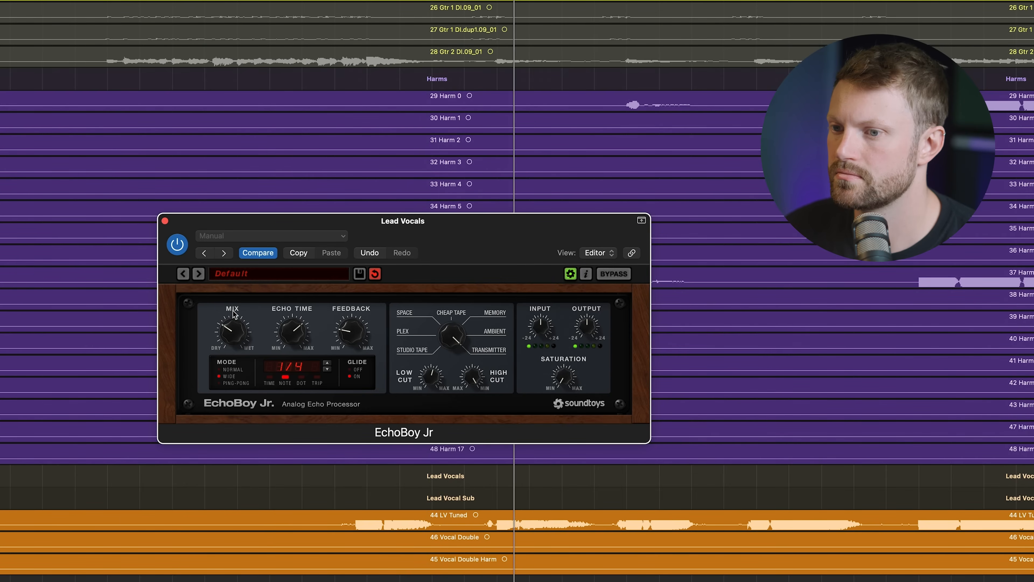
left_click_drag(233, 314, 232, 320)
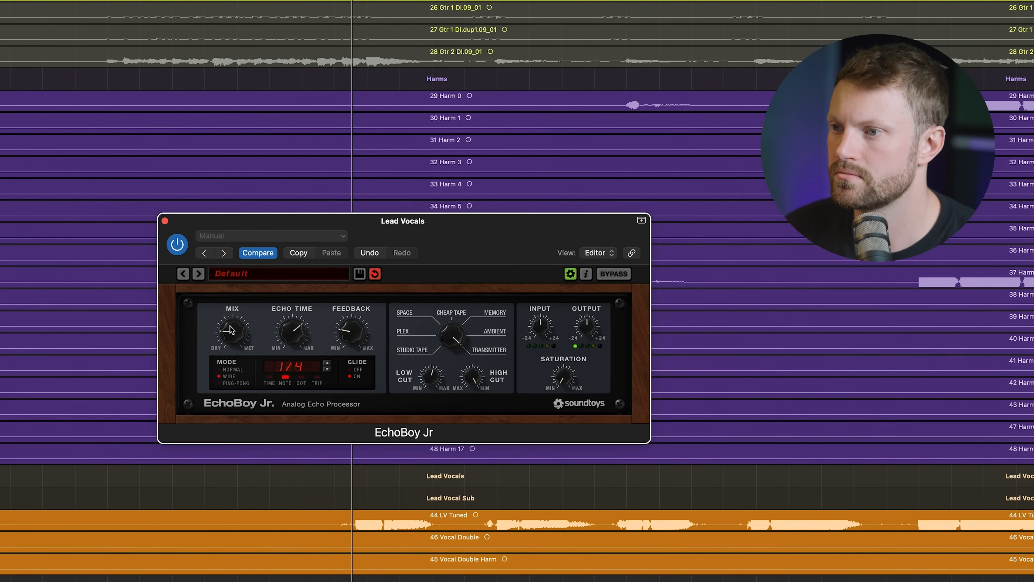
left_click(234, 370)
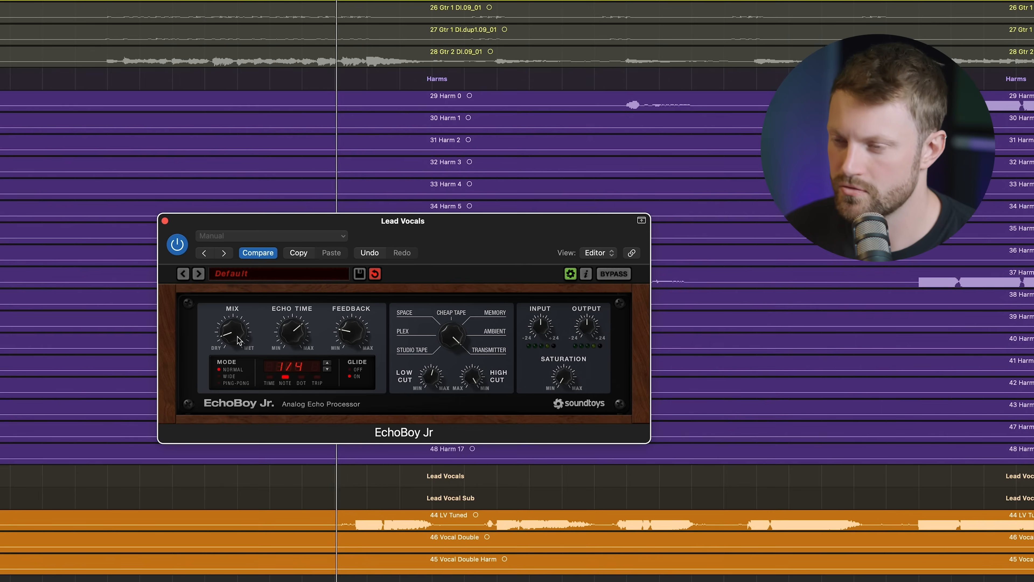
key("super+s")
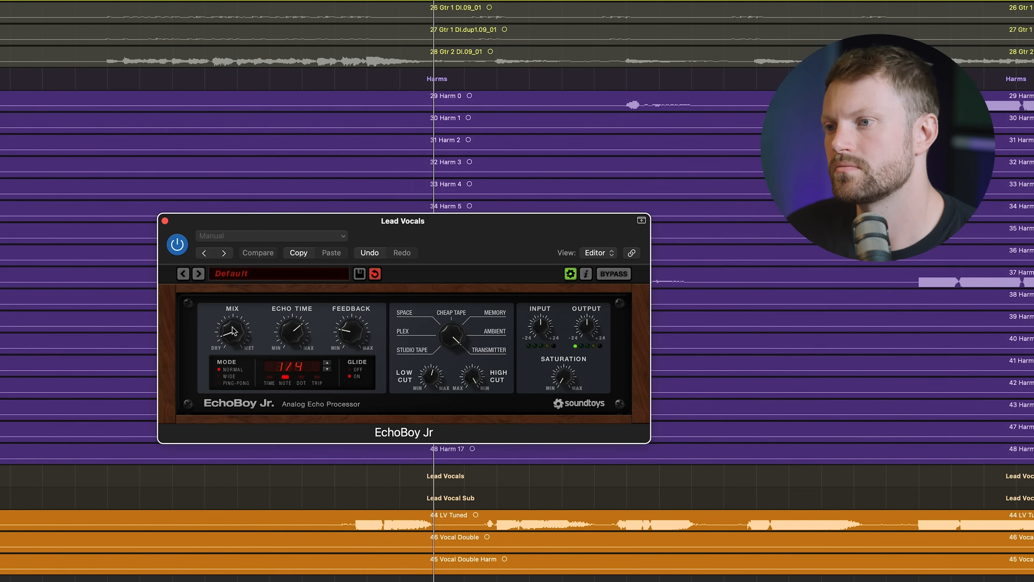
left_click_drag(232, 327, 232, 329)
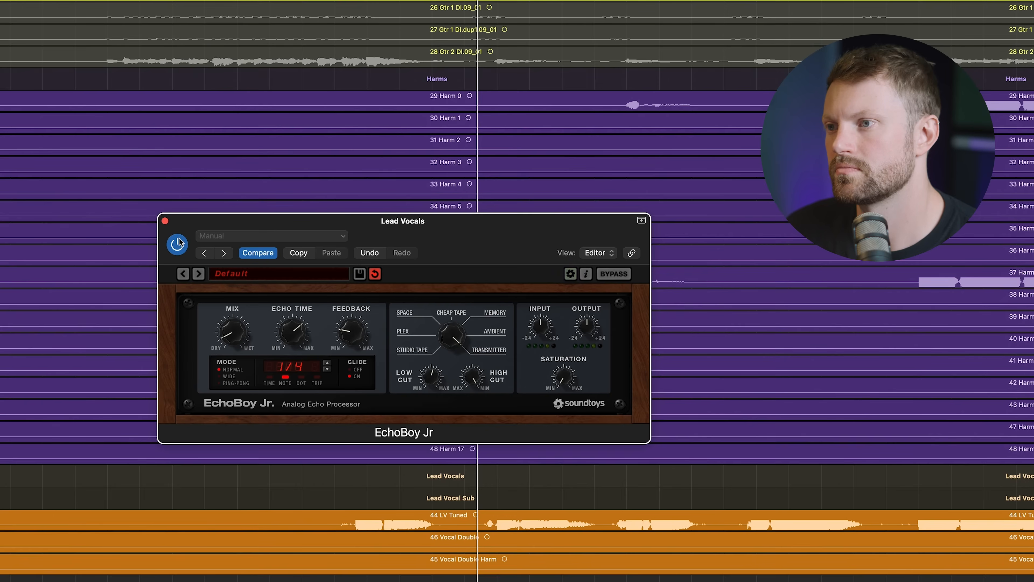